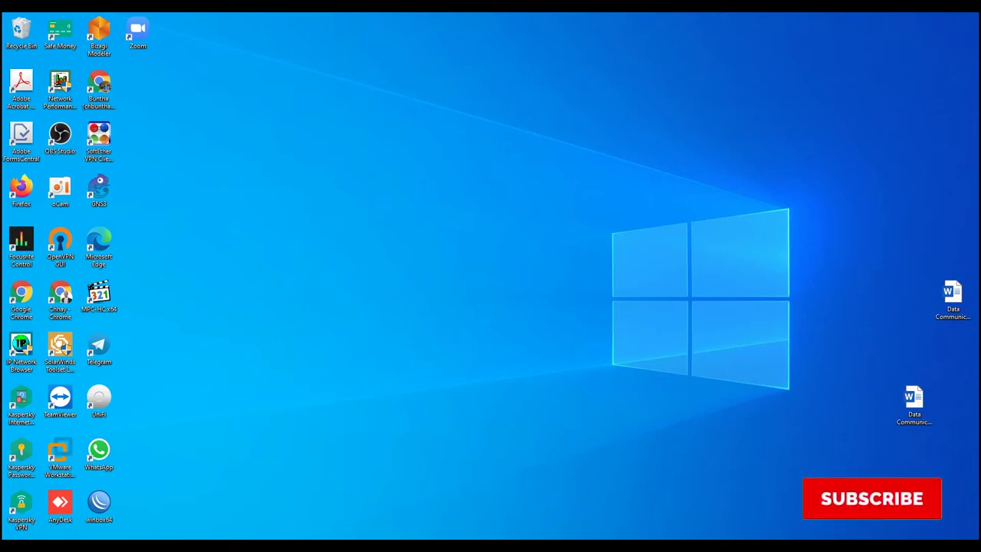
# - Open GNS3, minimise the GNS3 VM window and create a new project named Static NAT
pyautogui.doubleClick(101, 186)
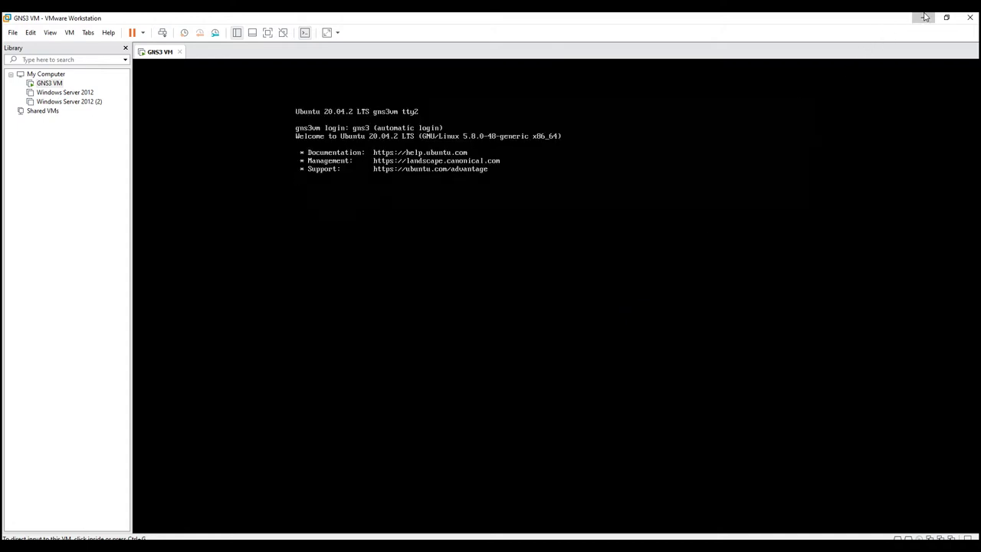
pyautogui.click(926, 17)
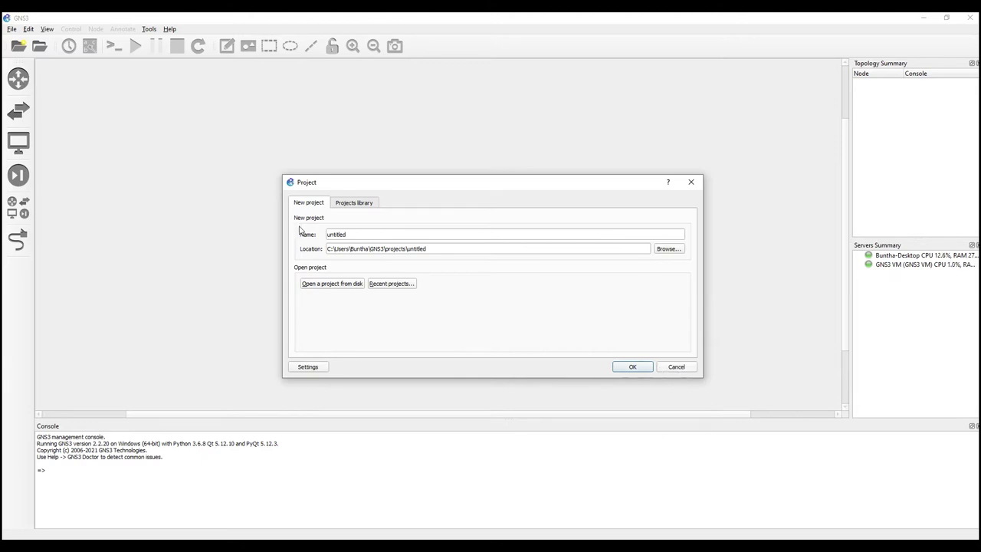
pyautogui.doubleClick(357, 234)
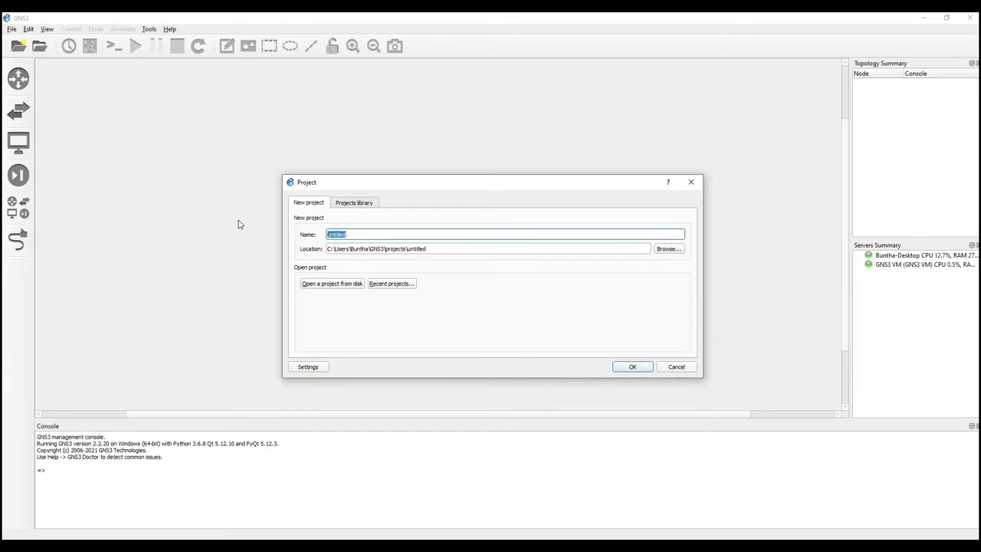
pyautogui.write('Static NAT')
pyautogui.click(633, 366)
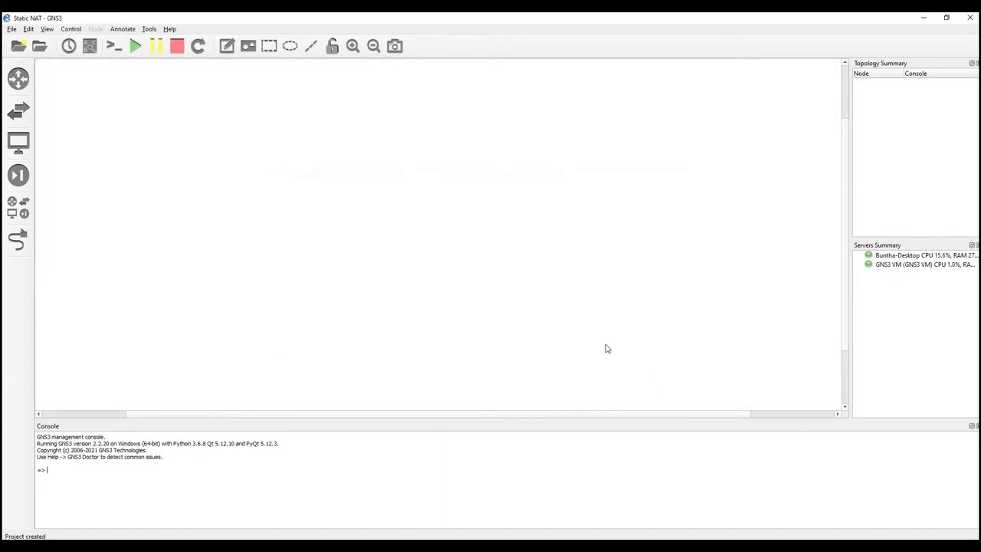
# - Place two c7200 routers in the workspace, the second one above and to the right of the first
pyautogui.click(19, 78)
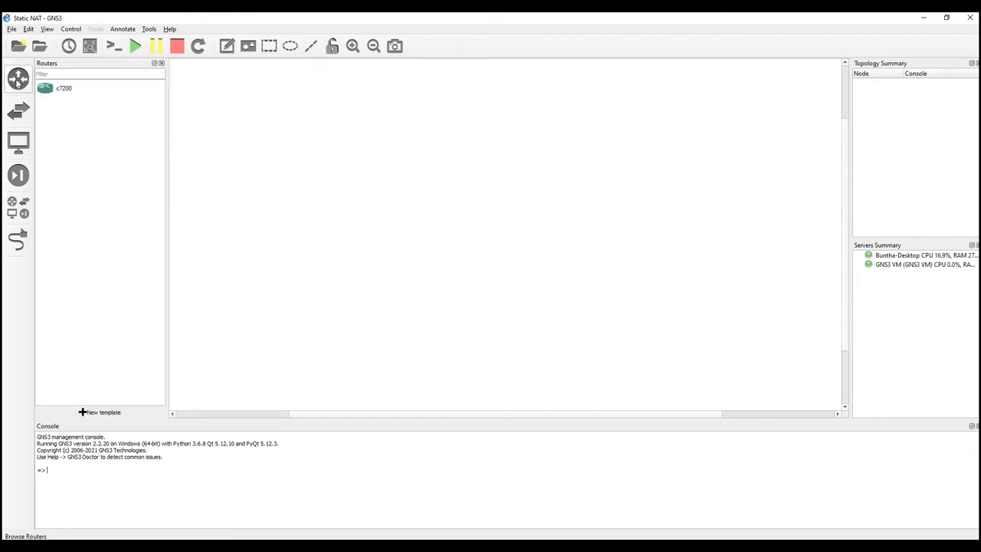
pyautogui.click(44, 90)
pyautogui.moveTo(43, 90); pyautogui.dragTo(473, 218)
pyautogui.moveTo(61, 91); pyautogui.dragTo(643, 156)
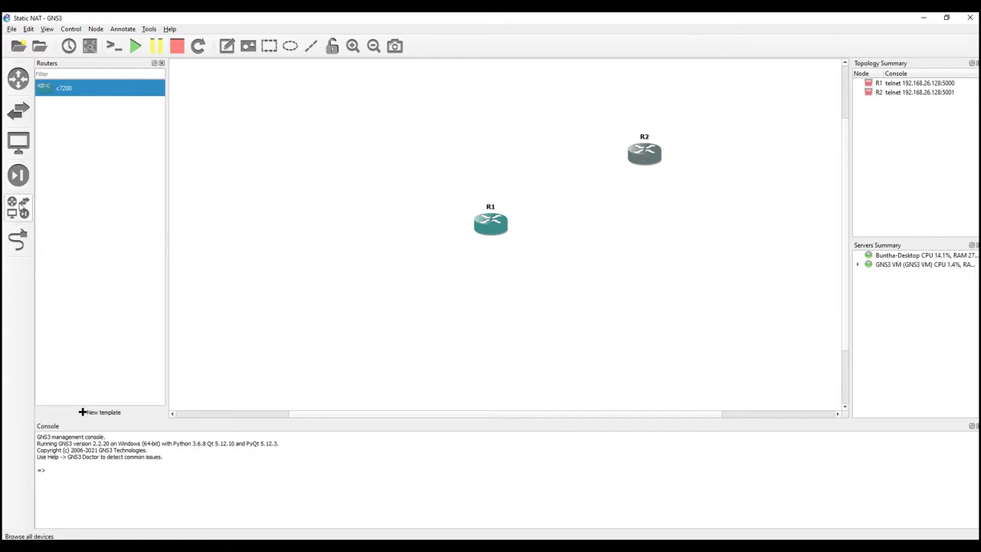
# - Add an Ethernet switch hosted on the GNS3 VM server to the left of R1
pyautogui.click(24, 213)
pyautogui.click(67, 155)
pyautogui.moveTo(58, 158); pyautogui.dragTo(319, 232)
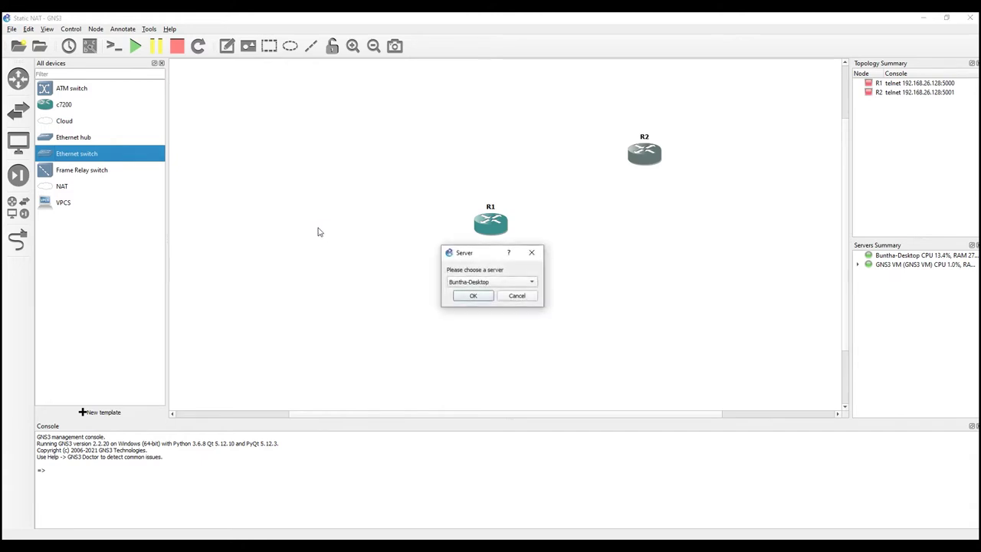
pyautogui.click(476, 282)
pyautogui.click(476, 292)
pyautogui.click(474, 297)
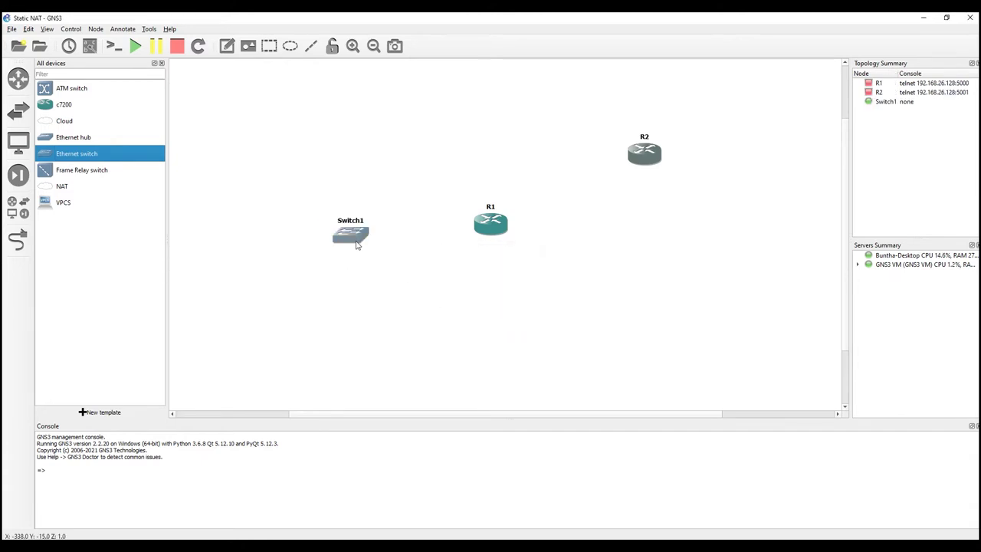
pyautogui.moveTo(355, 244); pyautogui.dragTo(345, 251)
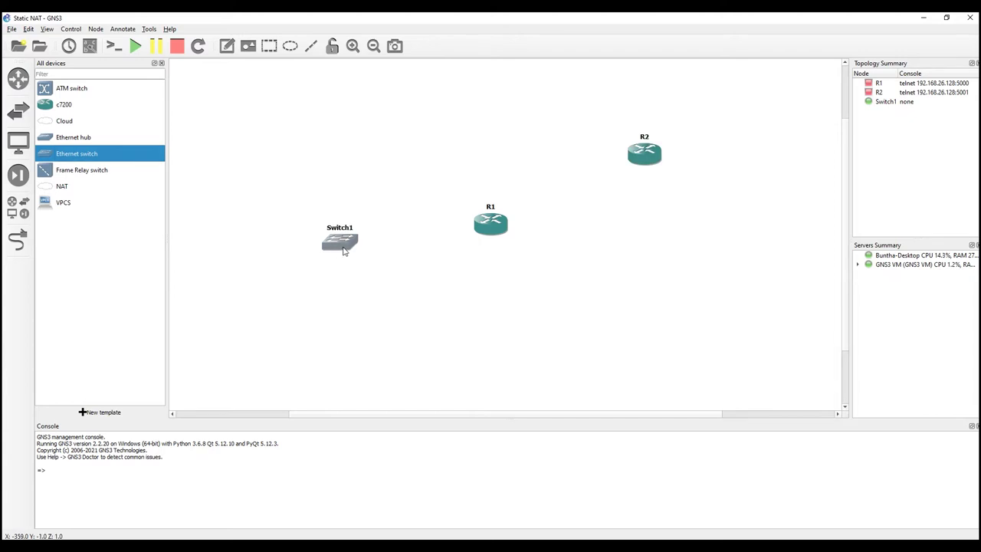
# - Add two VPCS hosts on the GNS3 VM server, one above Switch1 and one to its left
pyautogui.click(60, 203)
pyautogui.moveTo(58, 206); pyautogui.dragTo(268, 138)
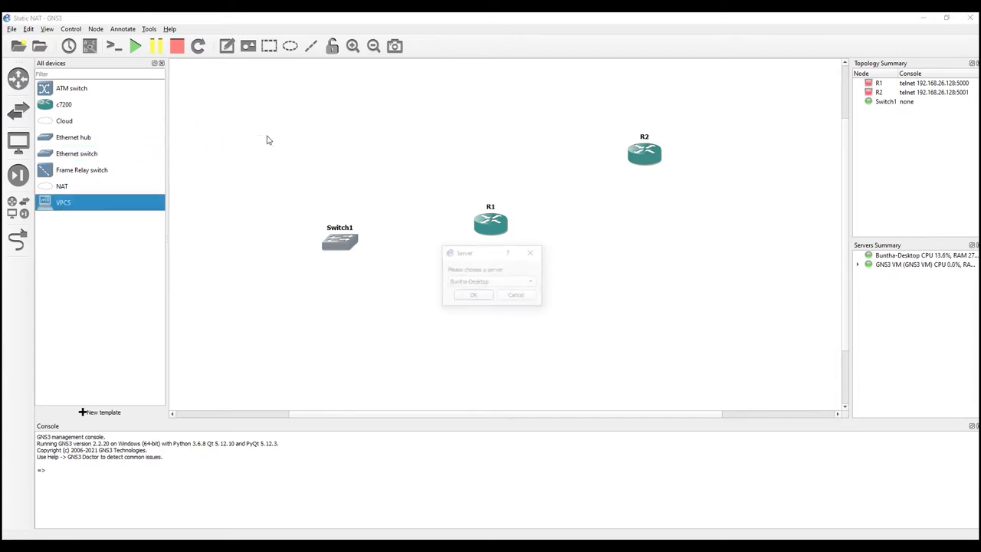
pyautogui.click(469, 282)
pyautogui.click(476, 292)
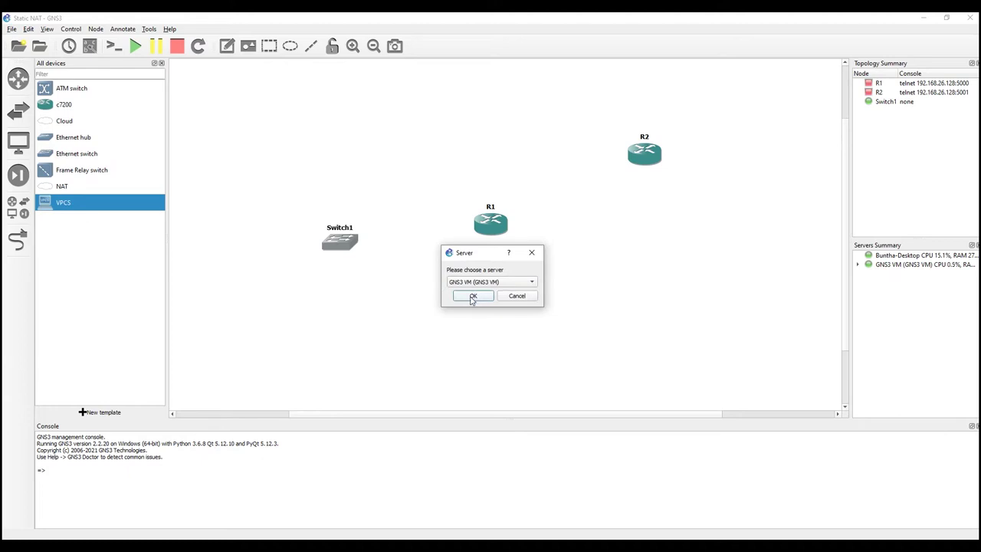
pyautogui.click(470, 298)
pyautogui.moveTo(71, 208); pyautogui.dragTo(268, 268)
pyautogui.click(483, 281)
pyautogui.click(476, 292)
pyautogui.click(473, 295)
# - Add a third VPCS host on the GNS3 VM server below Switch1
pyautogui.moveTo(58, 204); pyautogui.dragTo(326, 316)
pyautogui.click(483, 282)
pyautogui.click(476, 292)
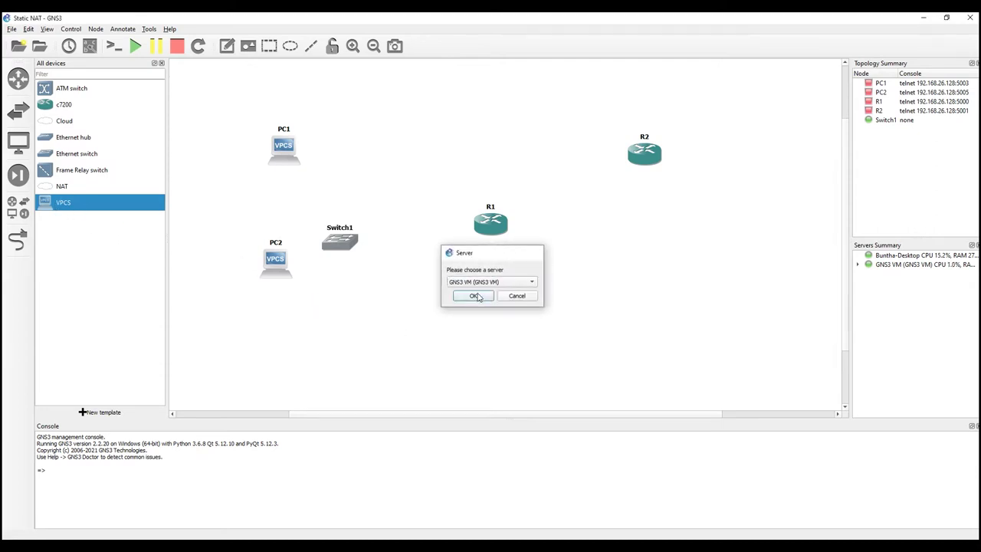
pyautogui.click(473, 295)
# - Add a fourth VPCS host on the GNS3 VM server below and to the right of R2
pyautogui.moveTo(67, 204); pyautogui.dragTo(758, 273)
pyautogui.click(518, 282)
pyautogui.click(506, 291)
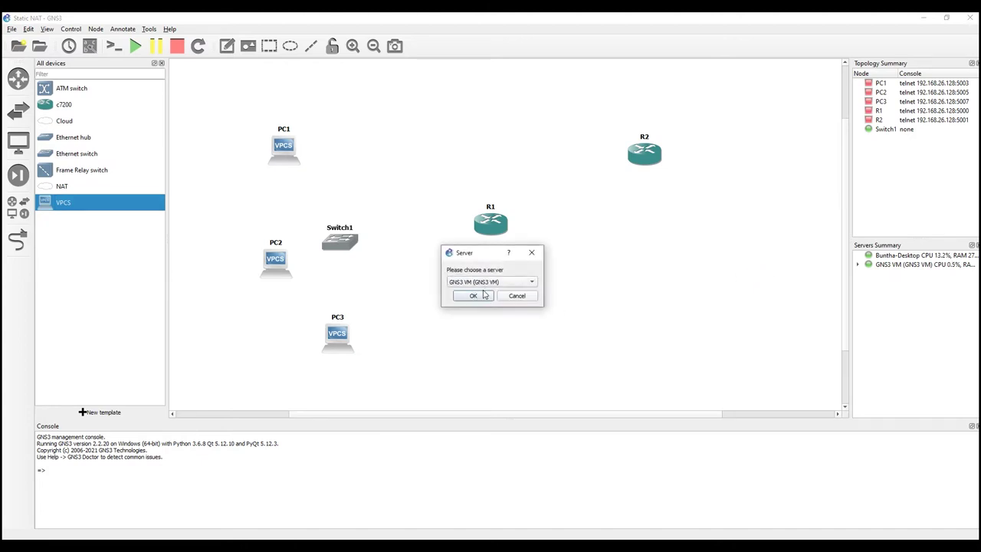
pyautogui.click(481, 296)
pyautogui.moveTo(778, 284); pyautogui.dragTo(775, 266)
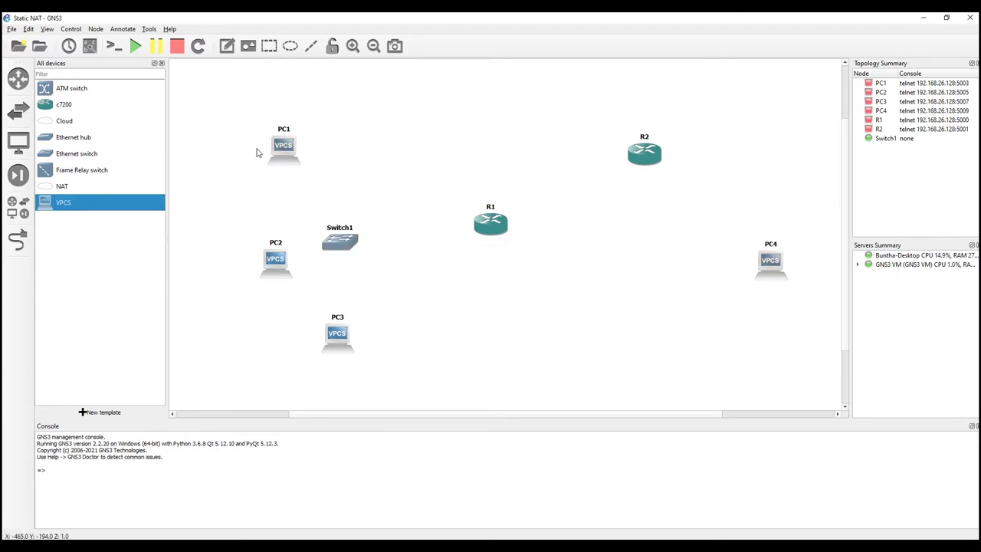
# - Close the device list and space out the left network by repositioning Switch1, PC2 and PC1
pyautogui.click(161, 63)
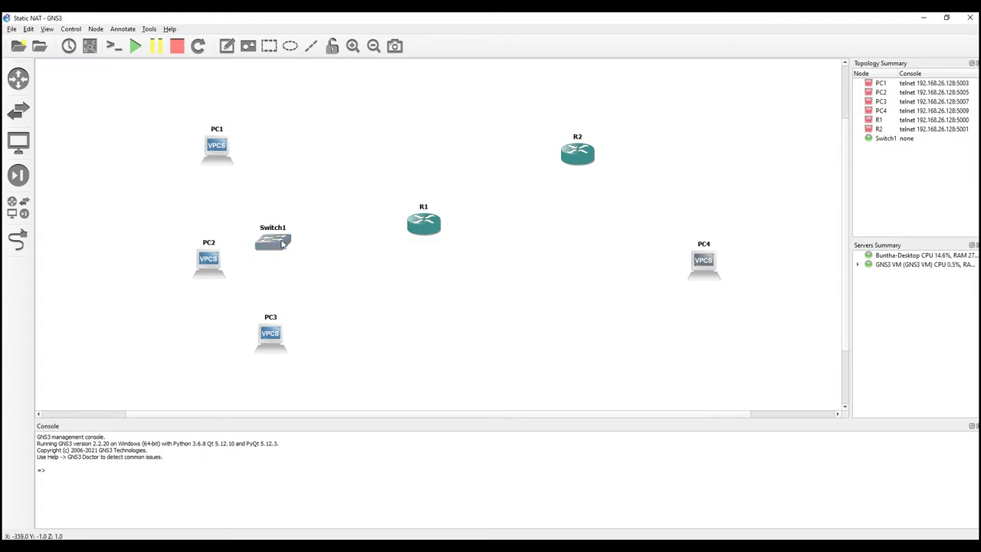
pyautogui.moveTo(317, 222); pyautogui.dragTo(300, 230)
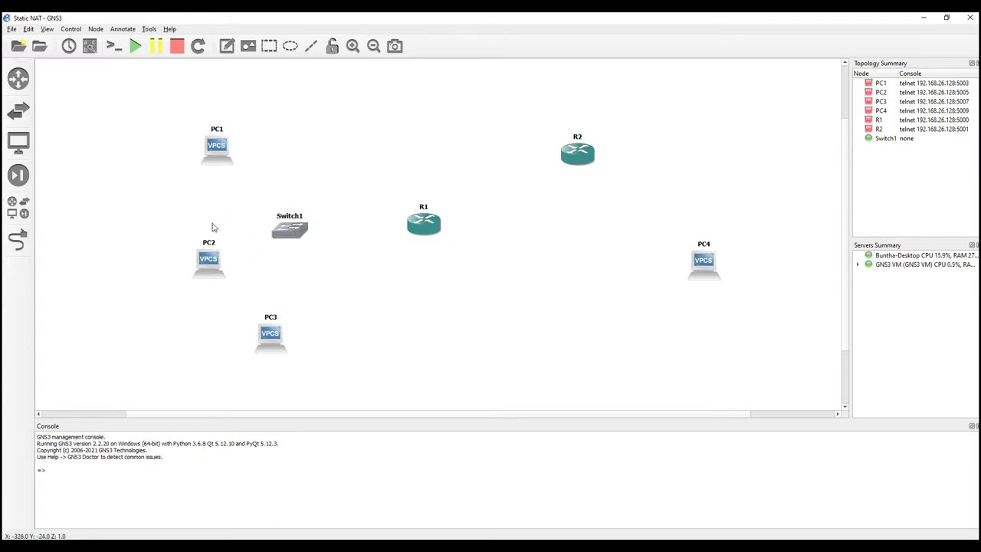
pyautogui.moveTo(203, 264); pyautogui.dragTo(180, 268)
pyautogui.moveTo(226, 153); pyautogui.dragTo(188, 178)
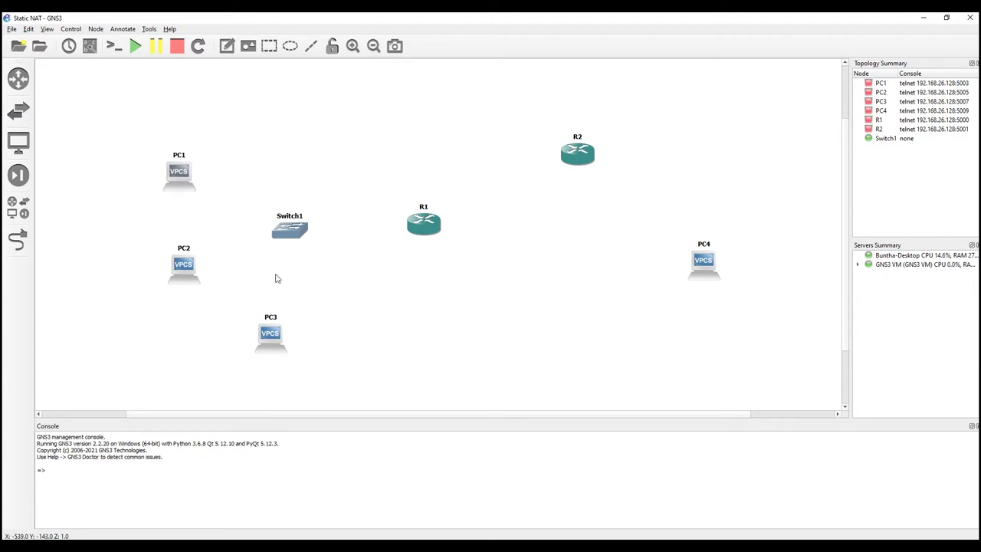
# - Link R1's GigabitEthernet0/0 to R2's GigabitEthernet0/0
pyautogui.click(17, 239)
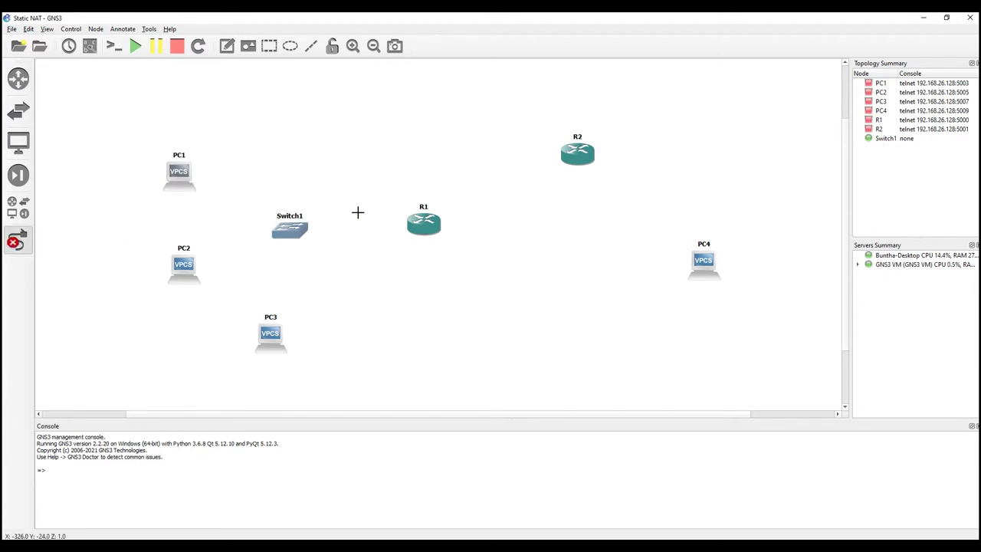
pyautogui.click(433, 222)
pyautogui.click(469, 231)
pyautogui.click(572, 169)
pyautogui.press('Escape')
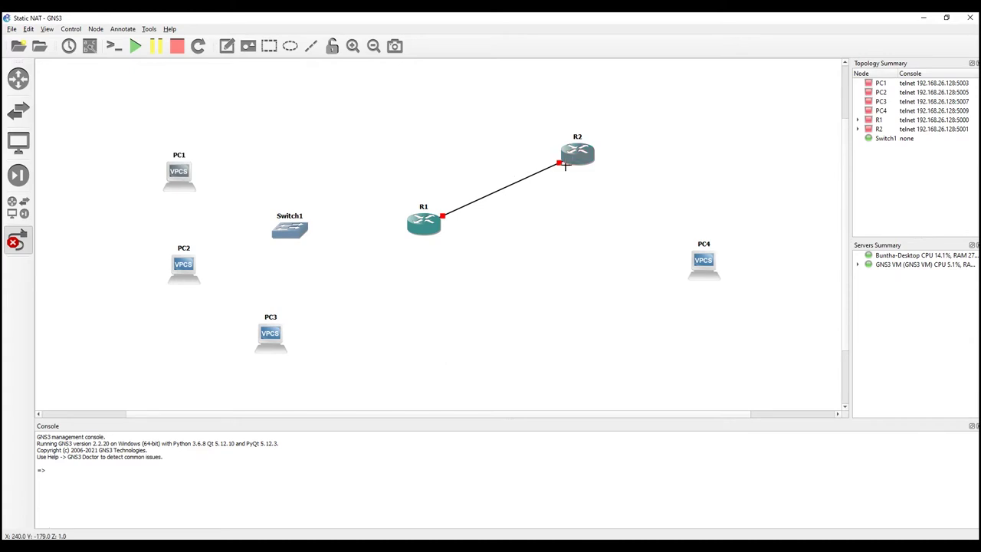
# - Link R2's GigabitEthernet1/0 to PC4's Ethernet0
pyautogui.click(585, 157)
pyautogui.click(617, 173)
pyautogui.click(701, 264)
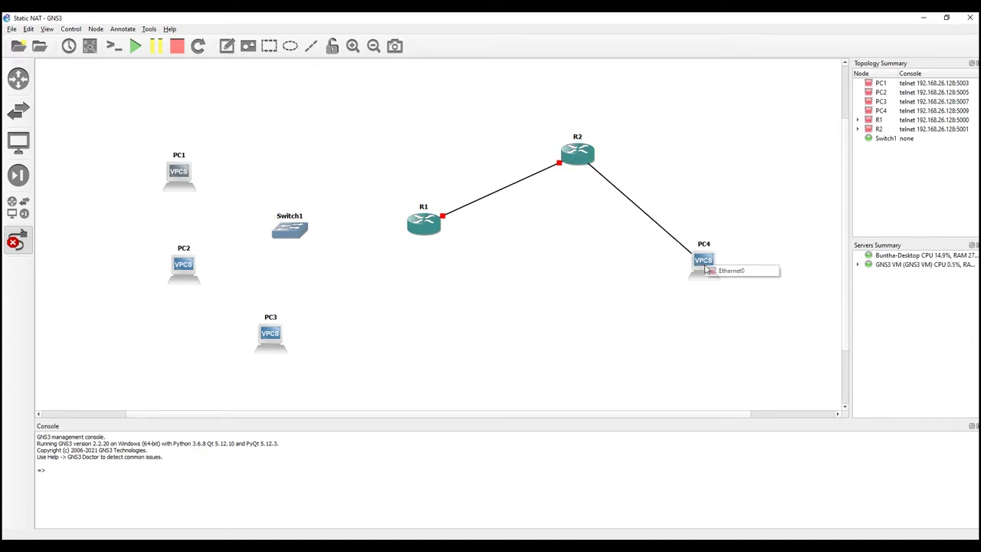
pyautogui.click(721, 271)
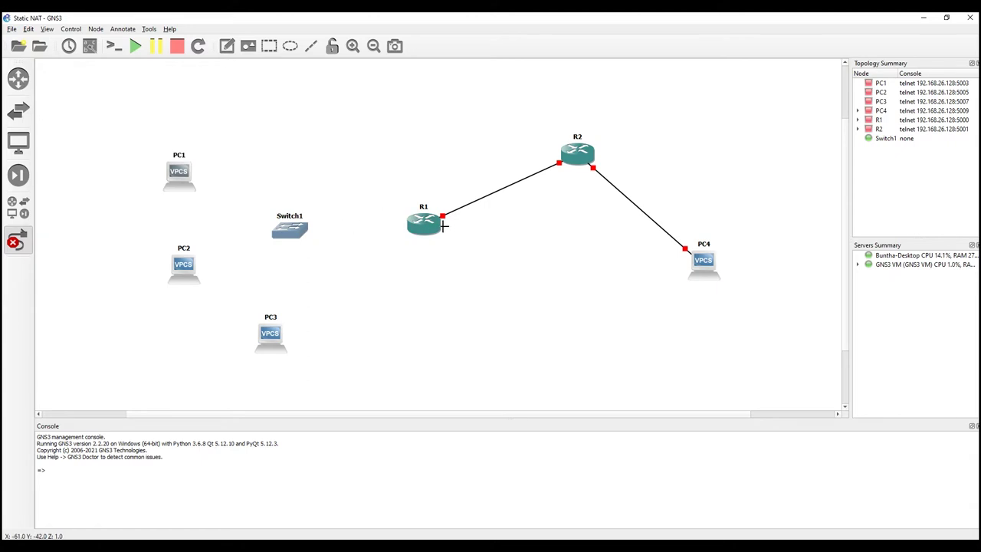
# - Link R1's GigabitEthernet1/0 to Switch1's Ethernet0
pyautogui.click(427, 231)
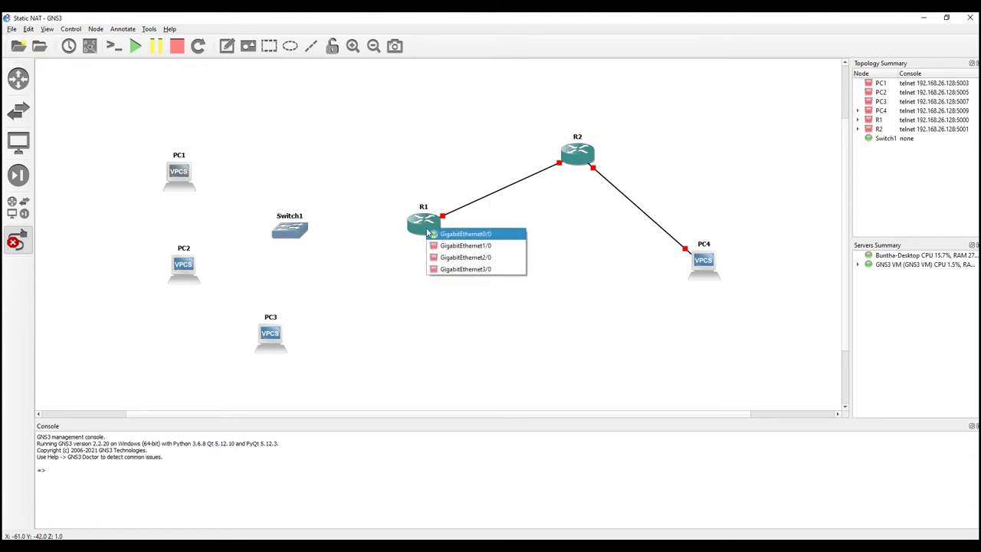
pyautogui.click(464, 245)
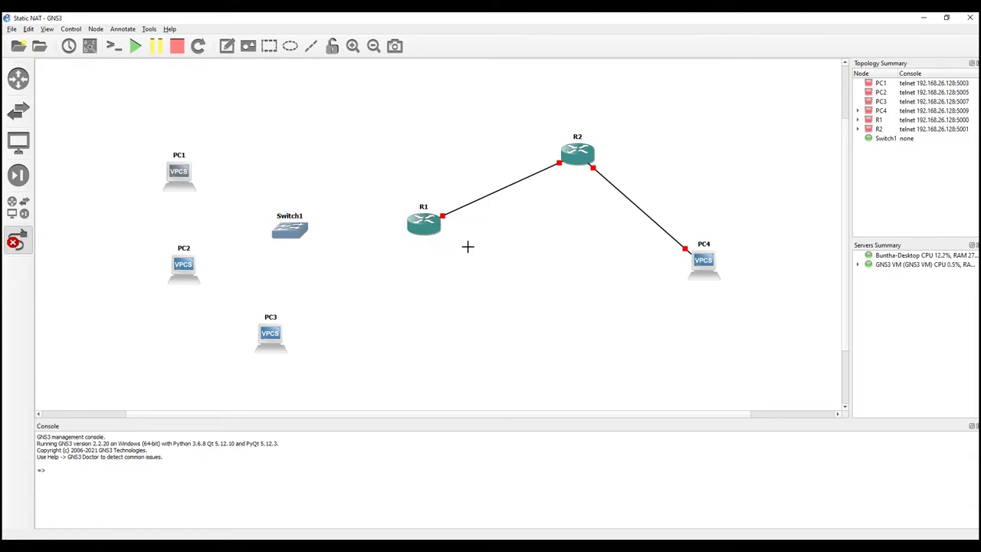
pyautogui.click(289, 226)
pyautogui.click(301, 232)
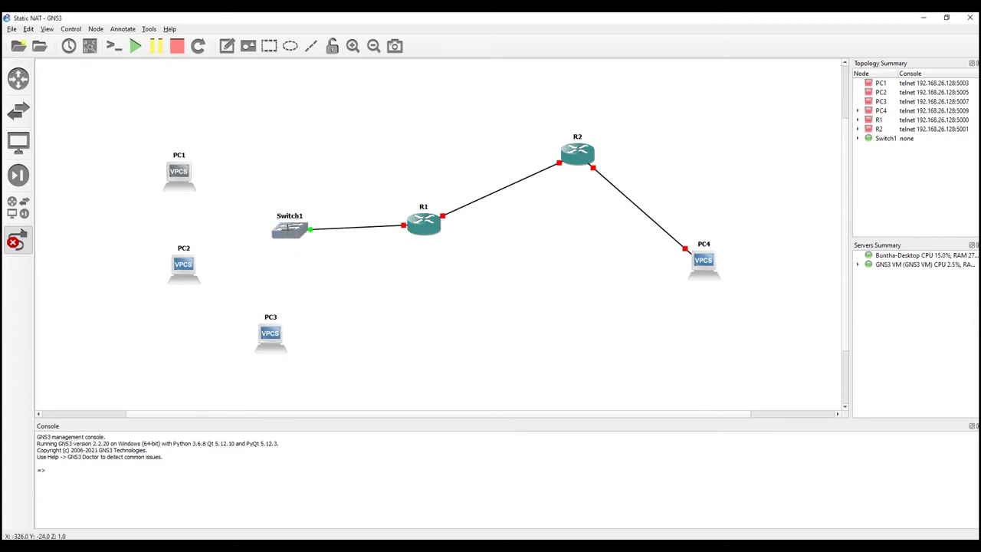
# - Link PC1's Ethernet0 to Switch1's Ethernet1 and PC2's Ethernet0 to Switch1's Ethernet2
pyautogui.click(290, 228)
pyautogui.click(306, 248)
pyautogui.click(190, 186)
pyautogui.click(223, 191)
pyautogui.click(291, 236)
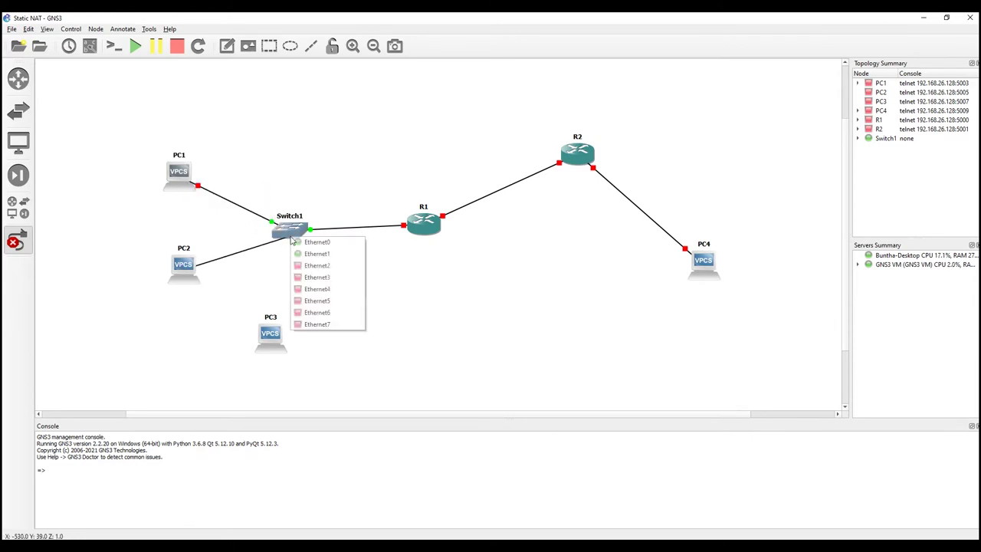
pyautogui.click(308, 263)
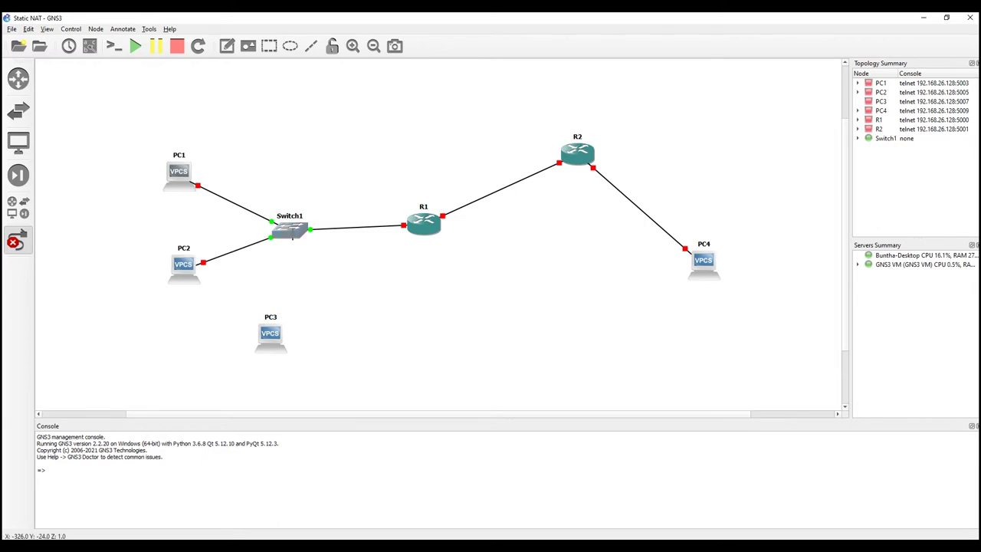
# - Link Switch1's Ethernet3 to PC3's Ethernet0 and stop adding links
pyautogui.click(291, 236)
pyautogui.click(313, 276)
pyautogui.click(274, 341)
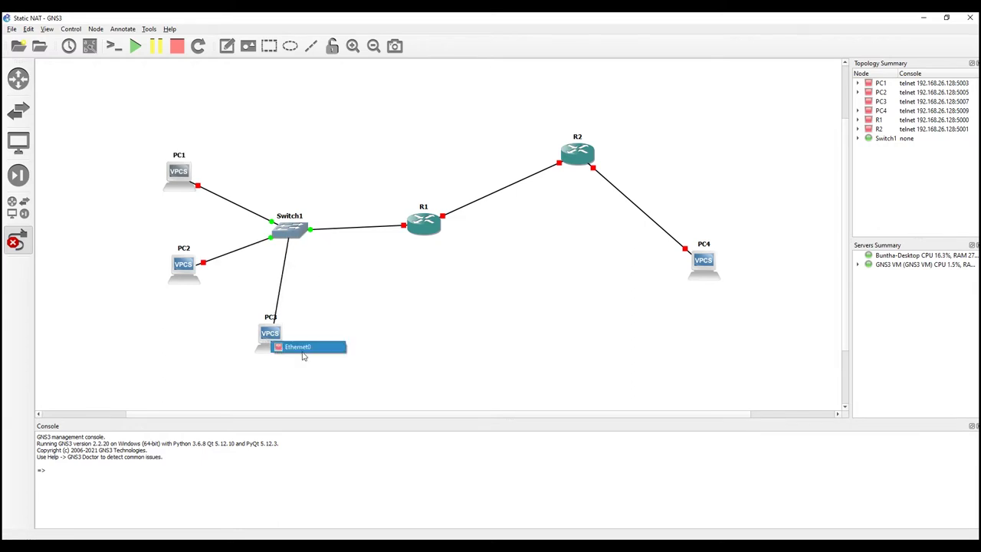
pyautogui.click(310, 350)
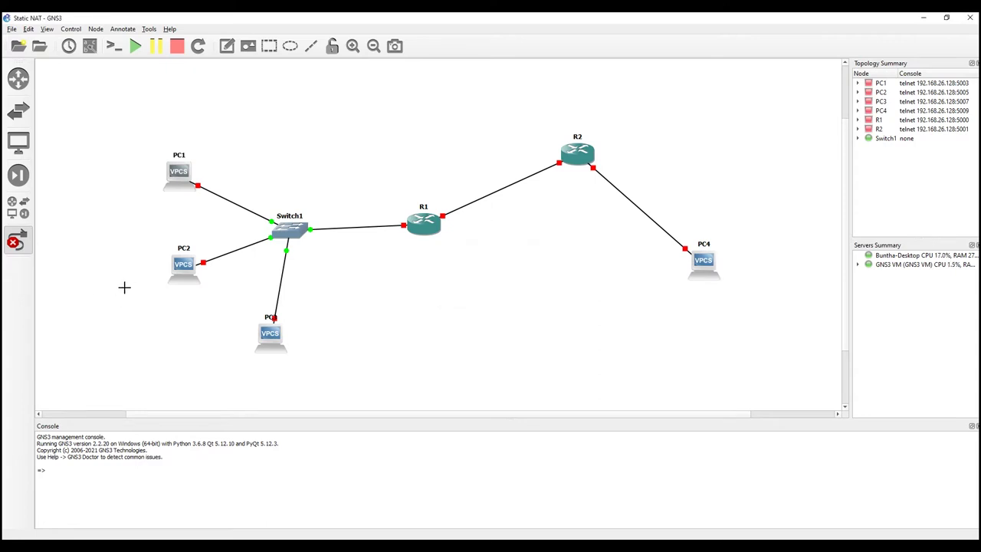
pyautogui.click(16, 241)
# - Show the interface labels and move the router port labels of R1 and R2 to readable spots beside their links
pyautogui.click(90, 46)
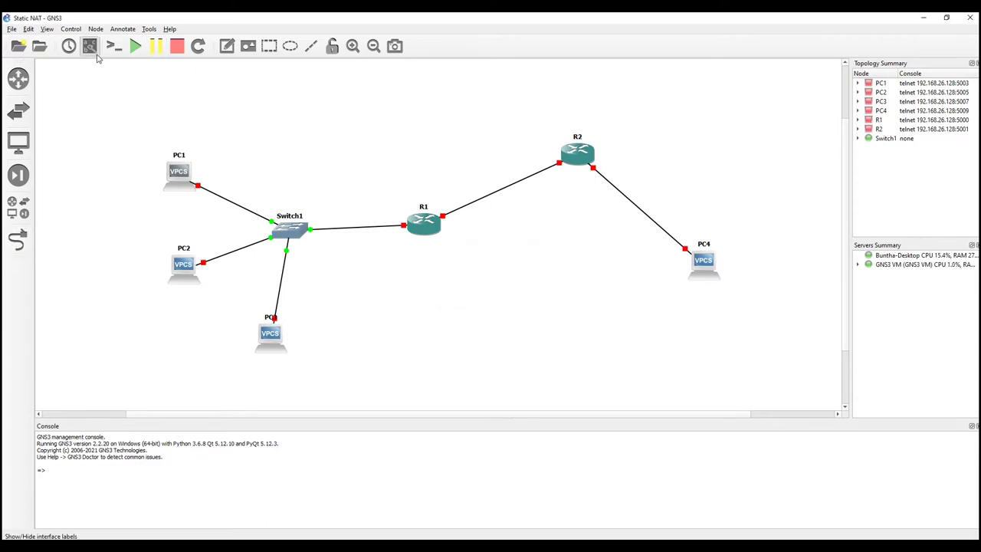
pyautogui.moveTo(416, 236); pyautogui.dragTo(396, 242)
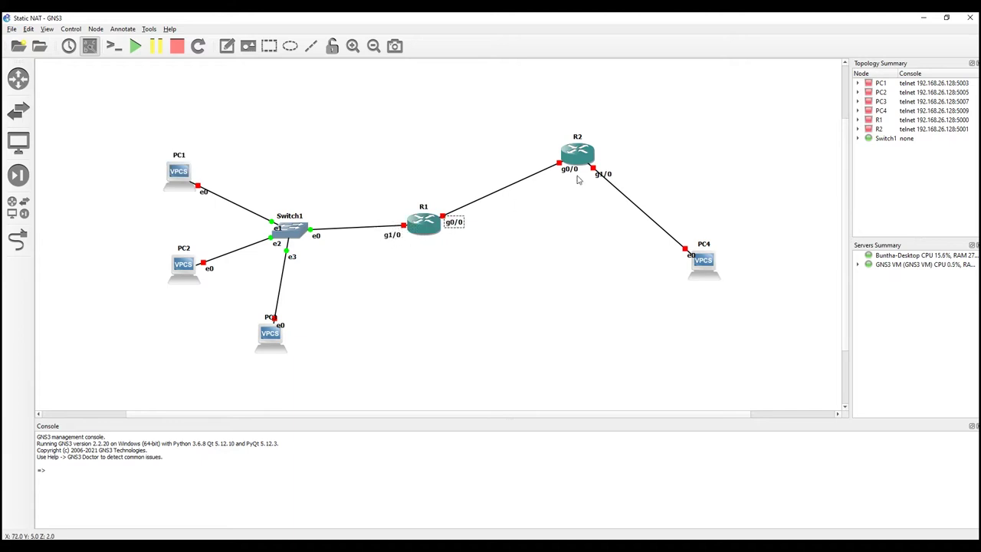
pyautogui.moveTo(575, 170); pyautogui.dragTo(606, 167)
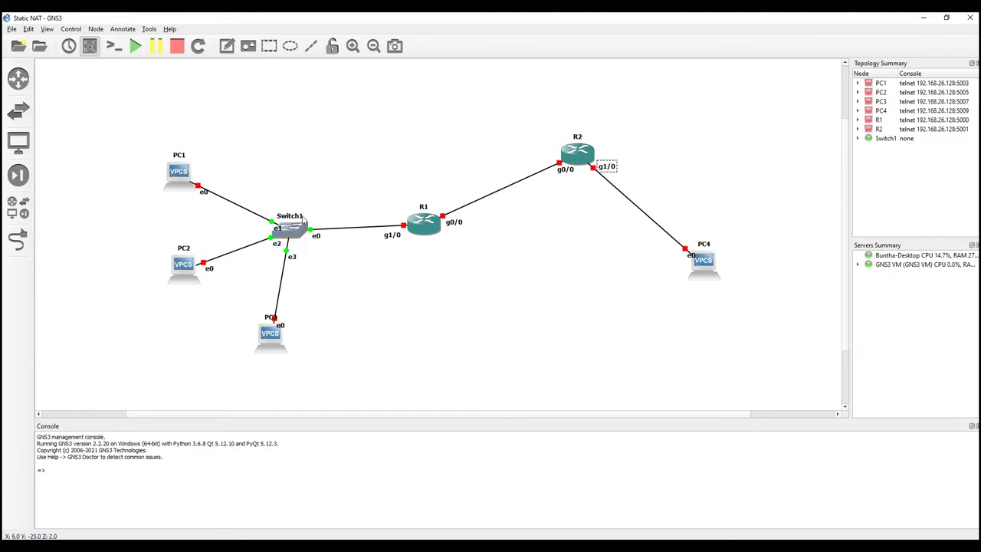
pyautogui.click(167, 151)
# - Add a note below PC4 reading "IP= 10.0.0.2/24" and "G/W=10.0.0.1" on two lines, centred under the host
pyautogui.moveTo(431, 226)
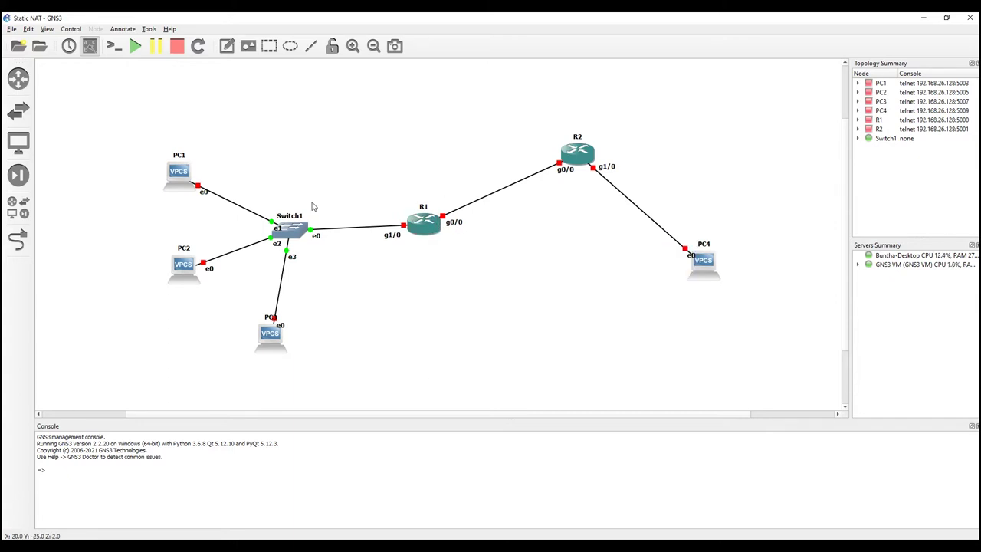
pyautogui.click(227, 45)
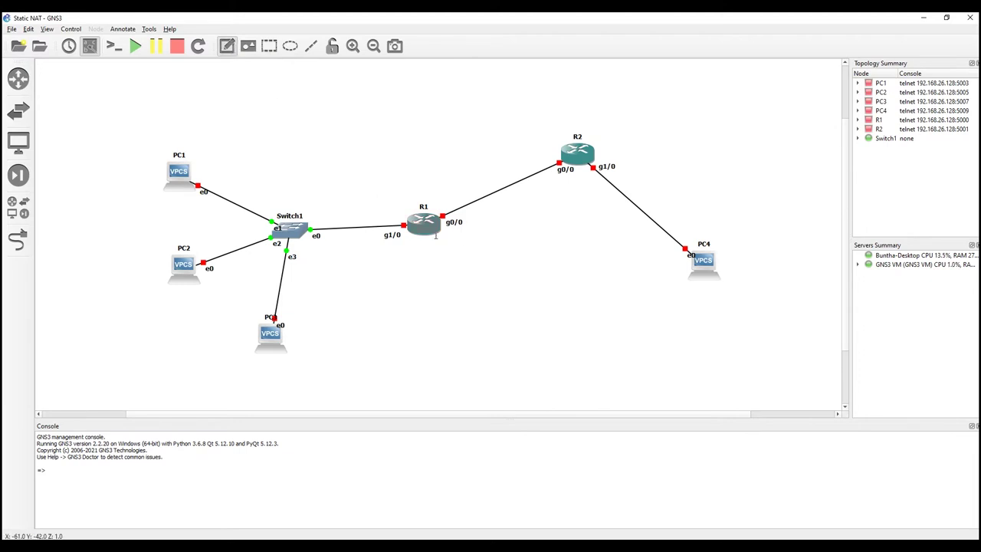
pyautogui.click(685, 292)
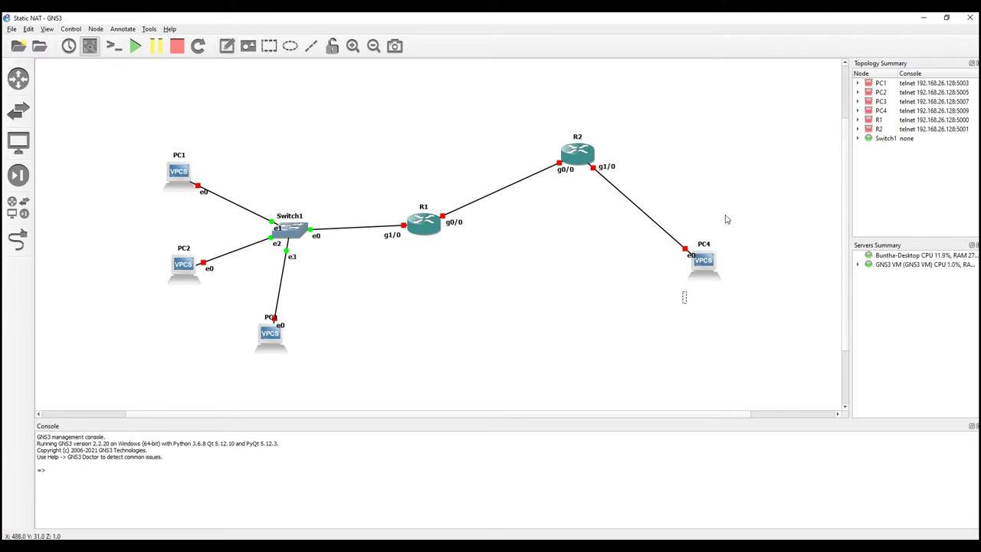
pyautogui.write('IP= 10.10.')
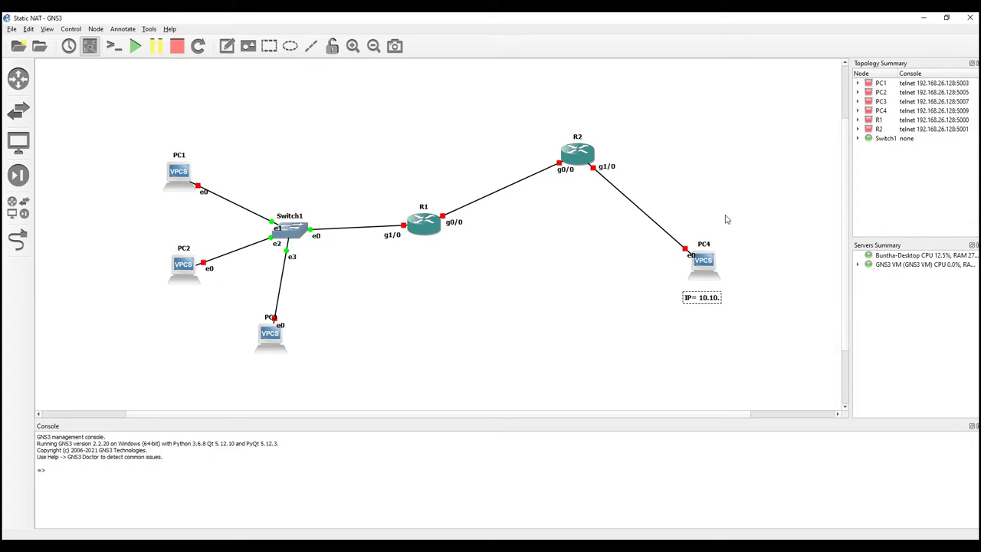
pyautogui.press('BackSpace')
pyautogui.press('BackSpace')
pyautogui.press('BackSpace')
pyautogui.write('0.0.2/24')
pyautogui.press('Return')
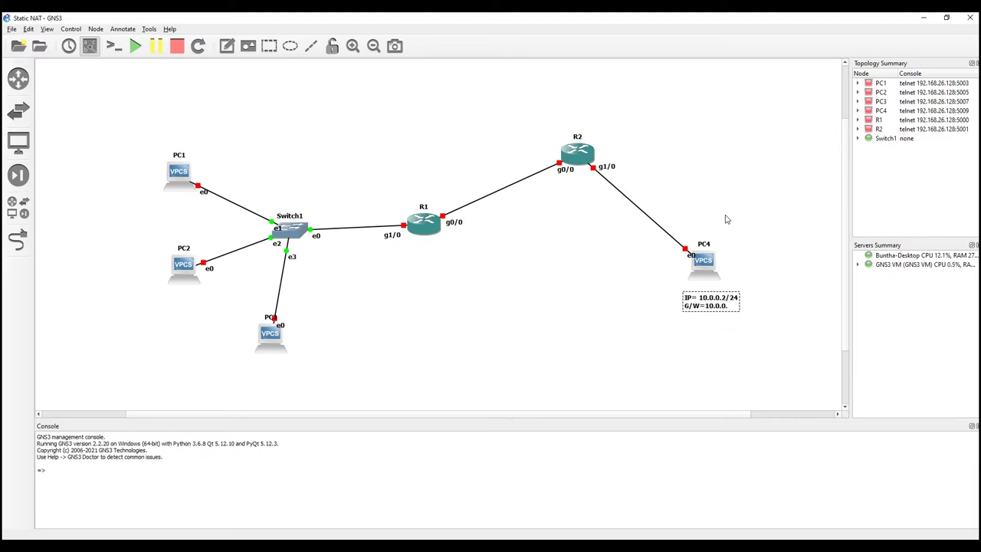
pyautogui.click(750, 309)
pyautogui.moveTo(713, 306); pyautogui.dragTo(709, 296)
# - Rename the PC4 host as Server
pyautogui.doubleClick(712, 244)
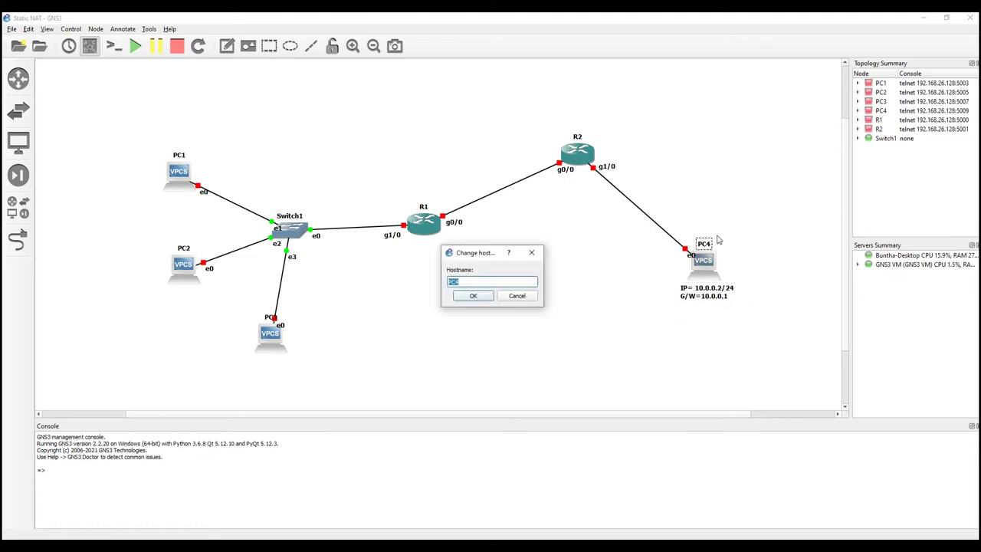
pyautogui.write('Server')
pyautogui.click(487, 297)
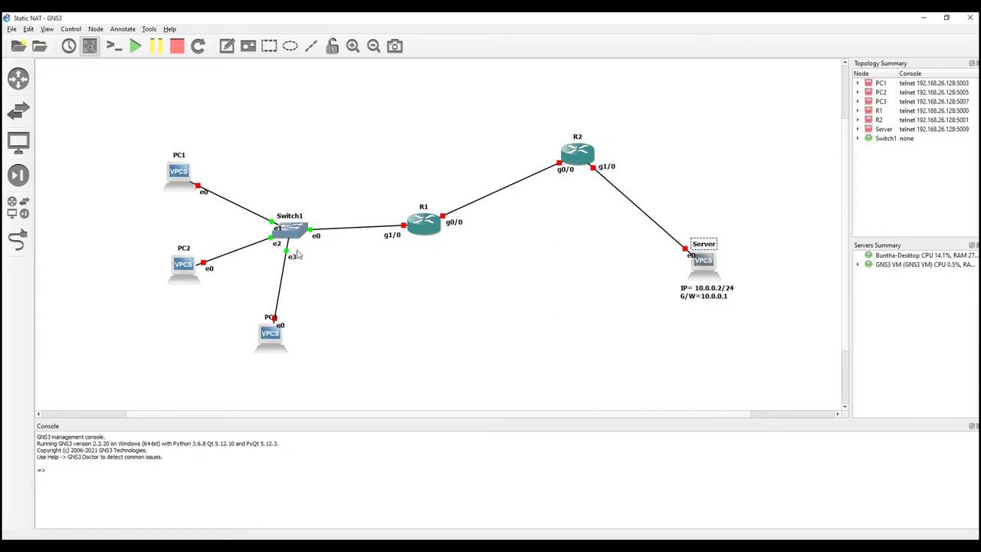
pyautogui.moveTo(139, 138); pyautogui.dragTo(320, 389)
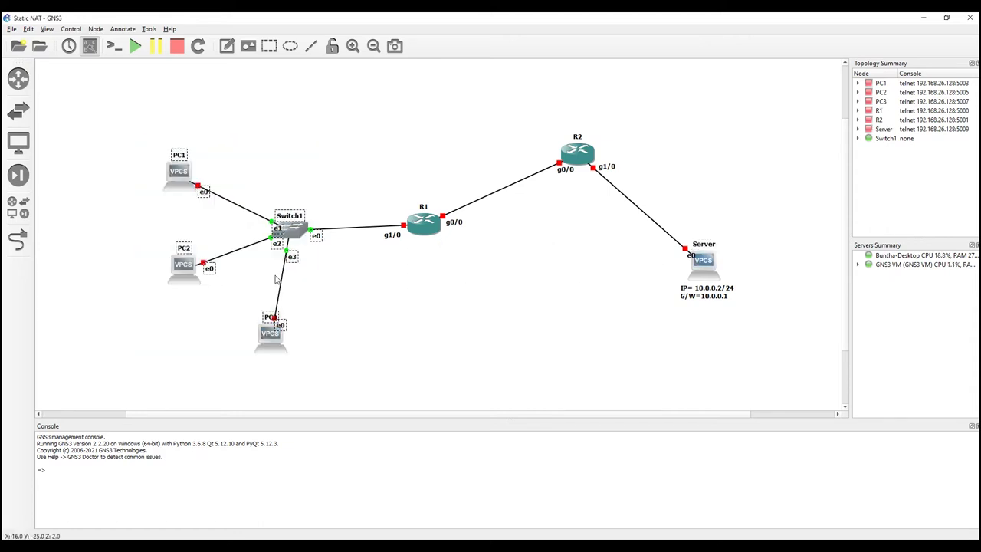
pyautogui.moveTo(695, 229); pyautogui.dragTo(732, 378)
pyautogui.click(708, 326)
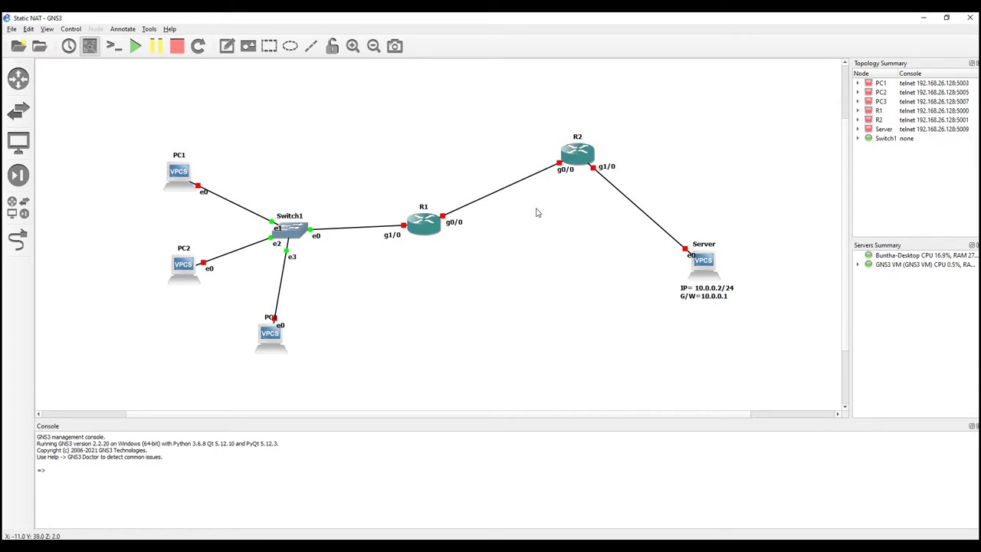
pyautogui.moveTo(109, 147); pyautogui.dragTo(322, 403)
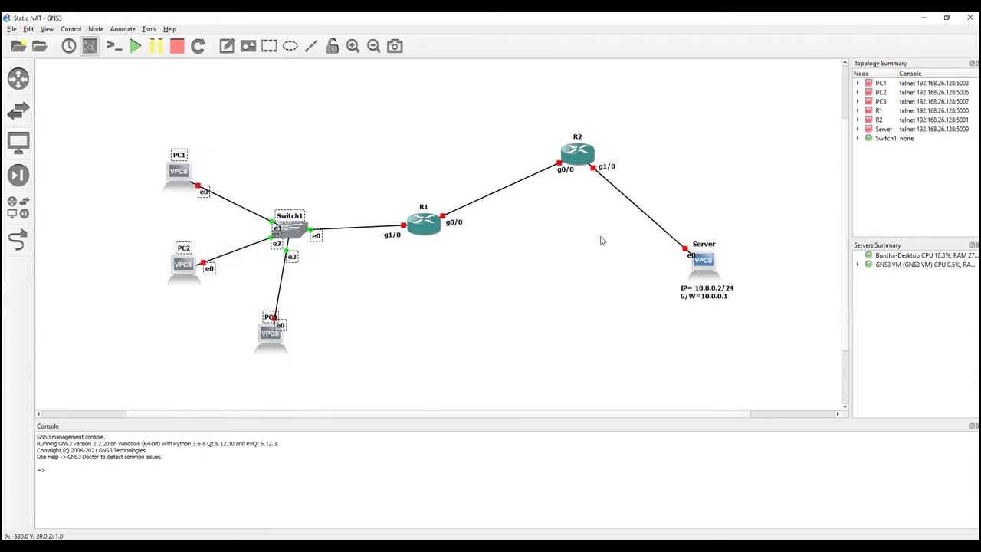
pyautogui.click(539, 260)
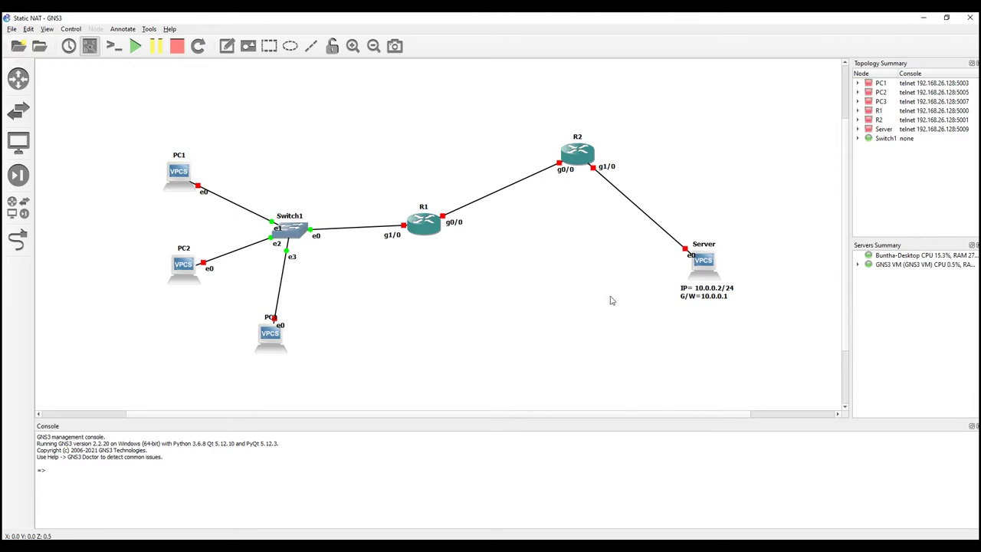
# - Duplicate the Server's address note, place the copy beside R2's link to the Server, and move the g1/0 label below it
pyautogui.rightClick(694, 289)
pyautogui.click(737, 305)
pyautogui.moveTo(739, 308); pyautogui.dragTo(663, 182)
pyautogui.moveTo(606, 166); pyautogui.dragTo(627, 166)
# - Change the copied note beside R2's g1/0 interface to read 10.0.0.1/24 and fine-tune the g1/0 label's position
pyautogui.doubleClick(626, 165)
pyautogui.click(628, 165)
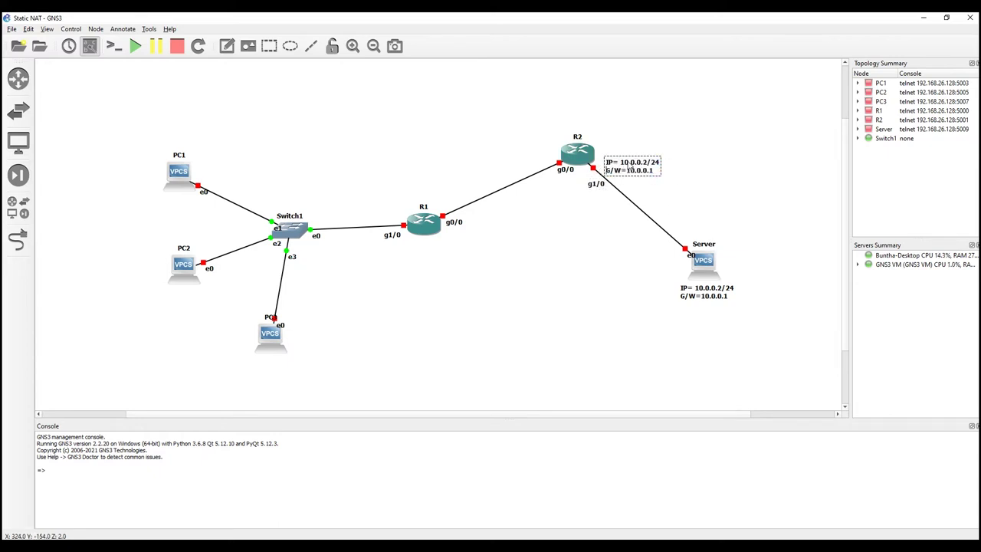
pyautogui.press('Home')
pyautogui.press('Delete')
pyautogui.press('Delete')
pyautogui.press('Delete')
pyautogui.press('Delete')
pyautogui.press('Delete')
pyautogui.press('Delete')
pyautogui.press('Delete')
pyautogui.press('Delete')
pyautogui.press('Delete')
pyautogui.press('Delete')
pyautogui.press('Delete')
pyautogui.press('Delete')
pyautogui.press('Delete')
pyautogui.press('Delete')
pyautogui.press('Delete')
pyautogui.press('Delete')
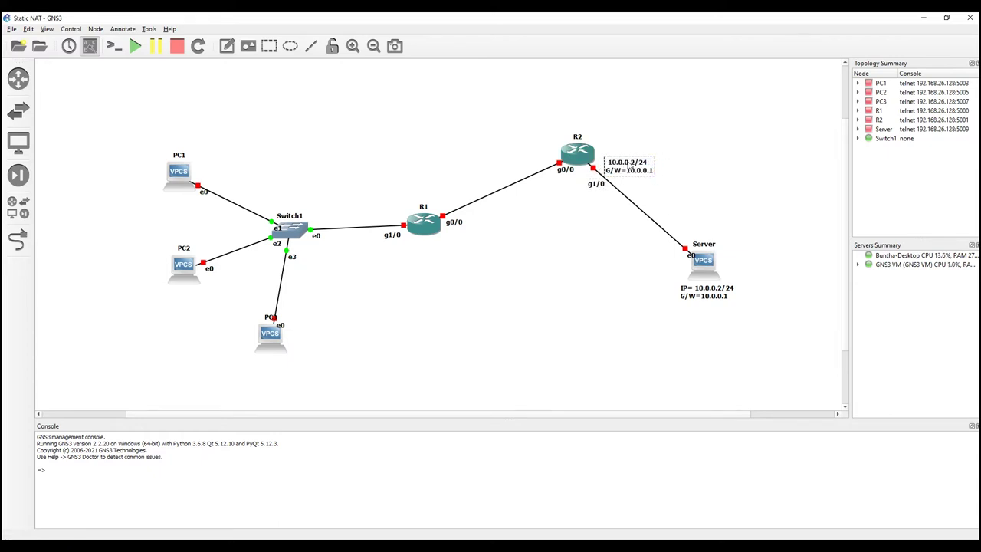
pyautogui.press('Delete')
pyautogui.press('Delete')
pyautogui.press('Delete')
pyautogui.press('Delete')
pyautogui.press('Delete')
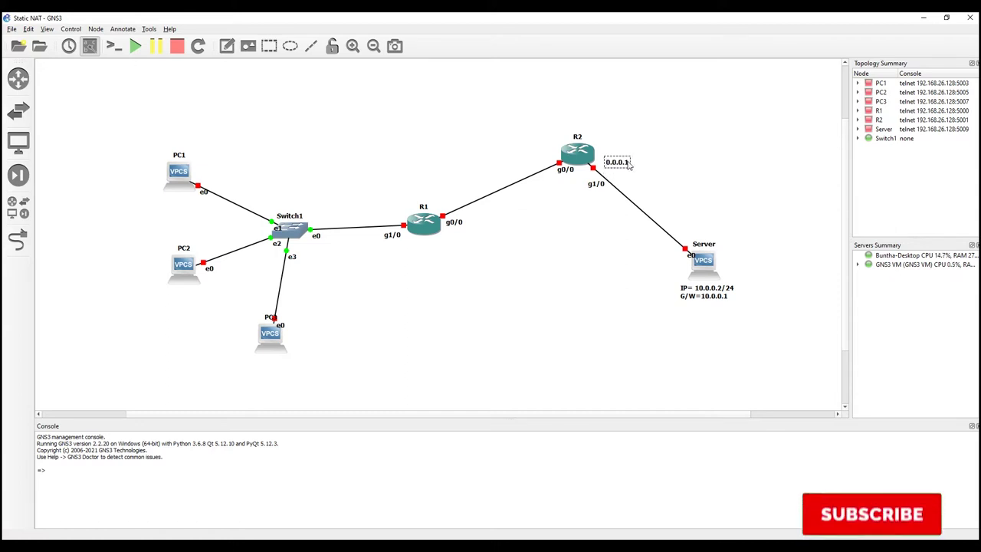
pyautogui.write('1')
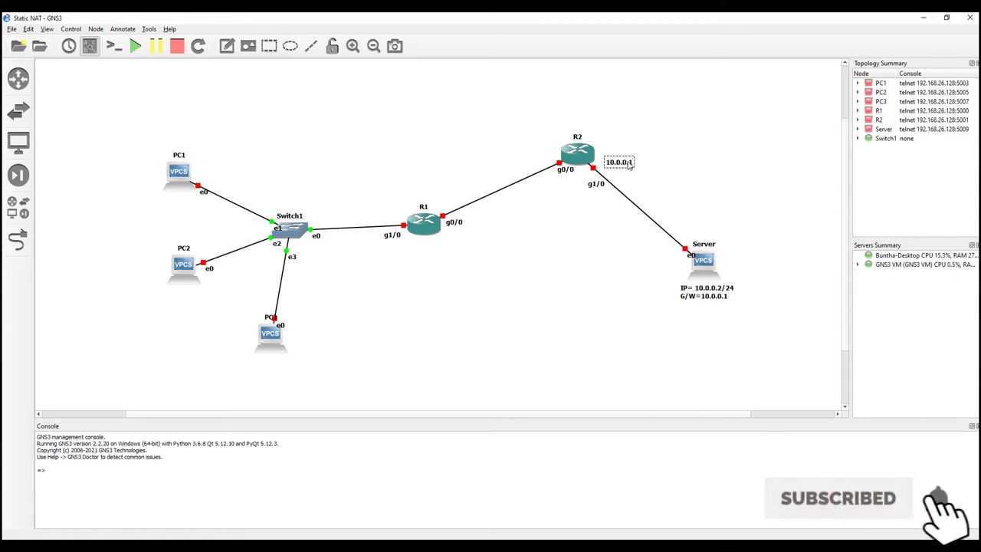
pyautogui.write('/')
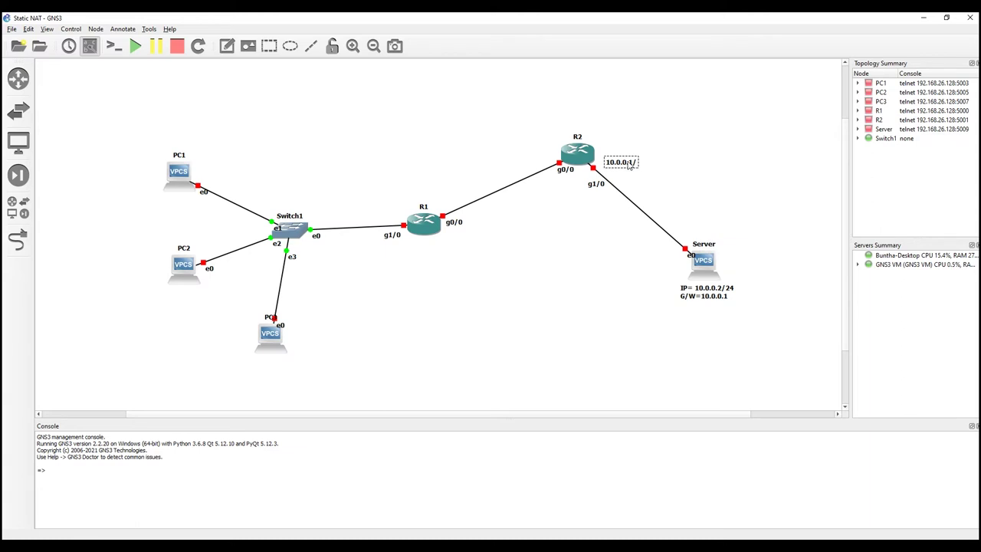
pyautogui.write('24')
pyautogui.moveTo(597, 187); pyautogui.dragTo(597, 183)
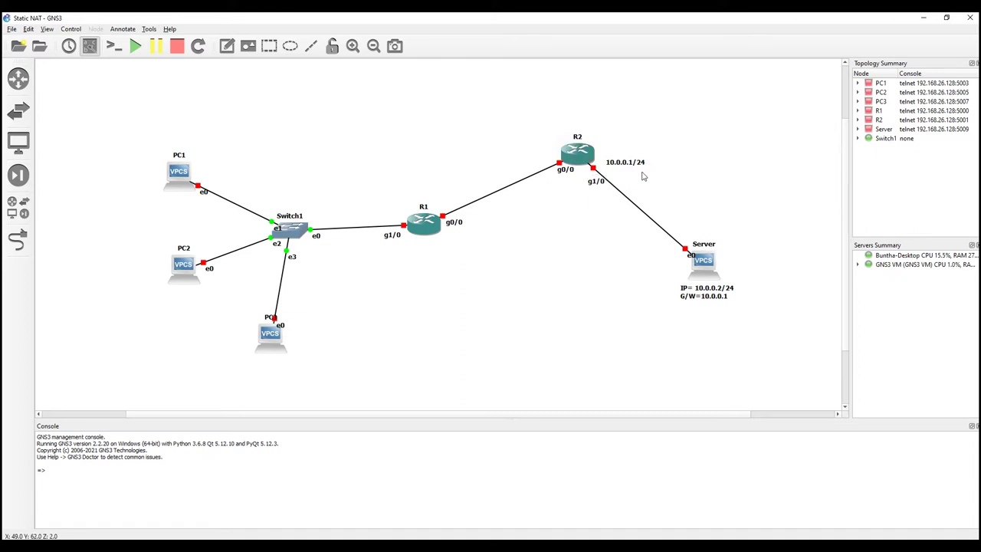
# - Duplicate the 10.0.0.1/24 note, place the copy by R2's g0/0 interface and change its text to 172.16.16.1/30
pyautogui.click(630, 166)
pyautogui.rightClick(629, 166)
pyautogui.click(641, 172)
pyautogui.moveTo(641, 172); pyautogui.dragTo(530, 163)
pyautogui.doubleClick(528, 163)
pyautogui.write('172')
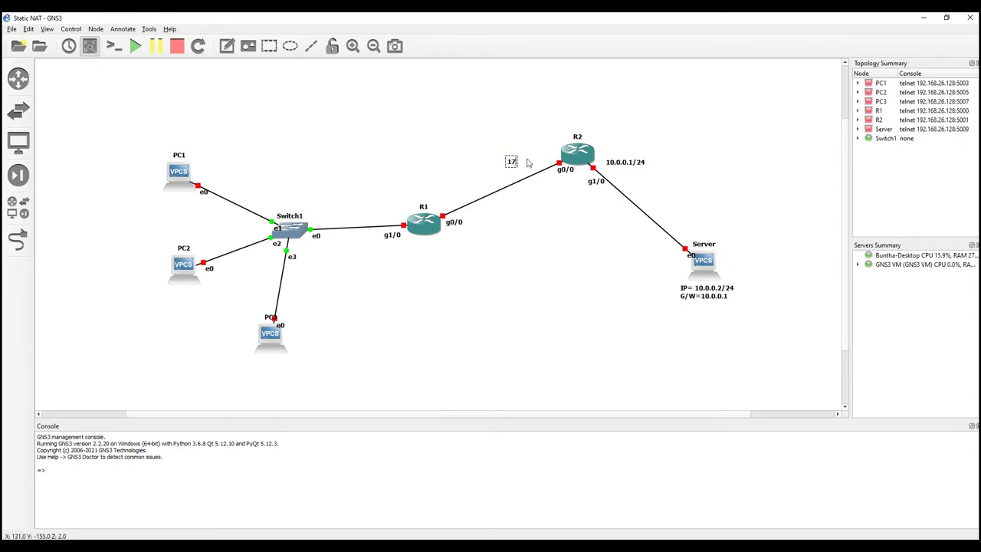
pyautogui.write('.16.916.1')
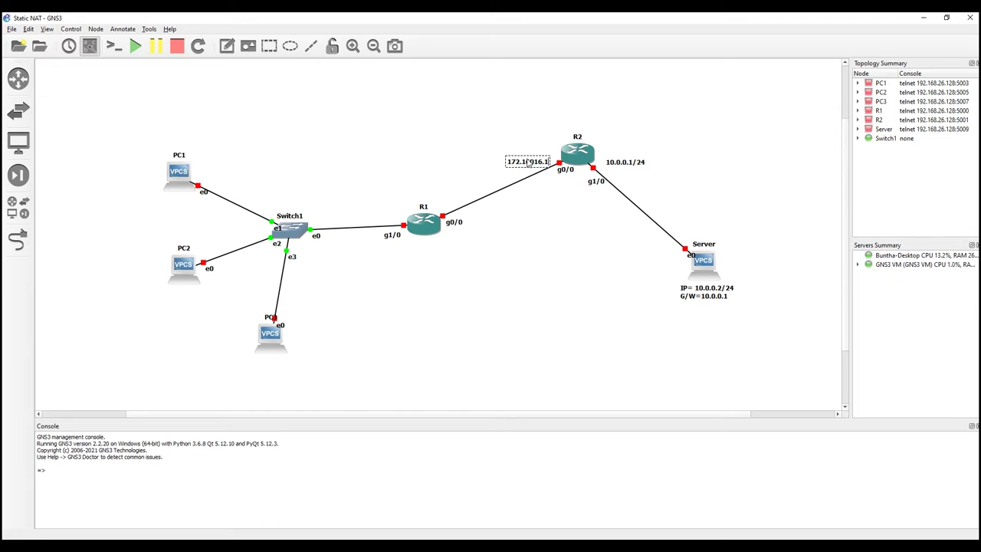
pyautogui.write('/30')
pyautogui.press('BackSpace')
pyautogui.write('.')
pyautogui.click(554, 111)
pyautogui.moveTo(537, 163); pyautogui.dragTo(528, 165)
# - Duplicate the 172.16.16.1/30 note and place the copy beside R1, moving the R1 and g0/0 labels to make room
pyautogui.rightClick(527, 160)
pyautogui.click(543, 161)
pyautogui.moveTo(544, 175); pyautogui.dragTo(496, 229)
pyautogui.click(448, 207)
pyautogui.moveTo(449, 209); pyautogui.dragTo(418, 209)
pyautogui.click(483, 229)
pyautogui.moveTo(483, 229); pyautogui.dragTo(468, 229)
# - Change the copied note beside R1's g0/0 interface to read 172.16.16.2/30
pyautogui.doubleClick(469, 227)
pyautogui.press('End')
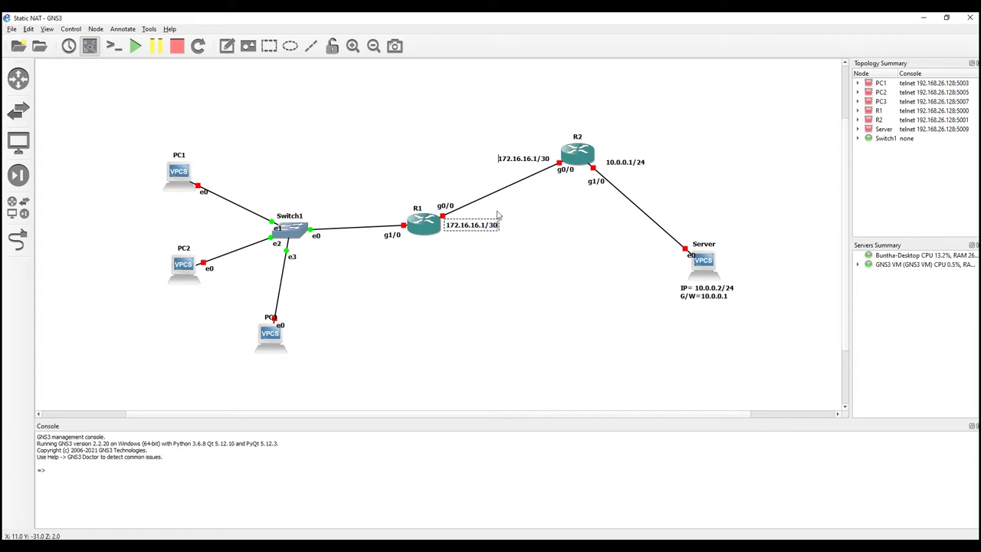
pyautogui.press('BackSpace')
pyautogui.write('2')
pyautogui.click(508, 273)
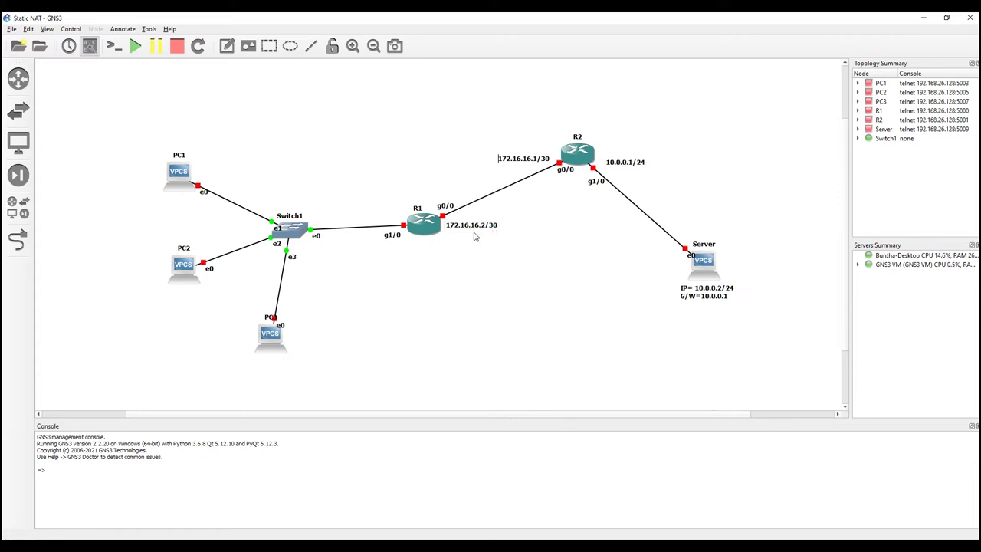
# - Duplicate R1's 172.16.16.2/30 note, place the copy above the g1/0 interface and change its text to 192.168.5.1/24
pyautogui.rightClick(474, 228)
pyautogui.click(490, 232)
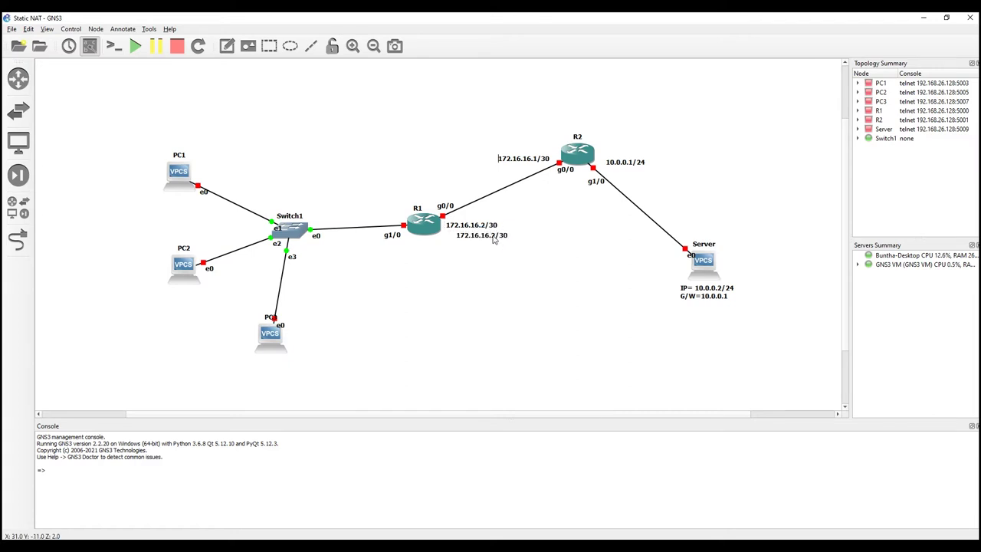
pyautogui.moveTo(467, 244); pyautogui.dragTo(369, 223)
pyautogui.doubleClick(369, 222)
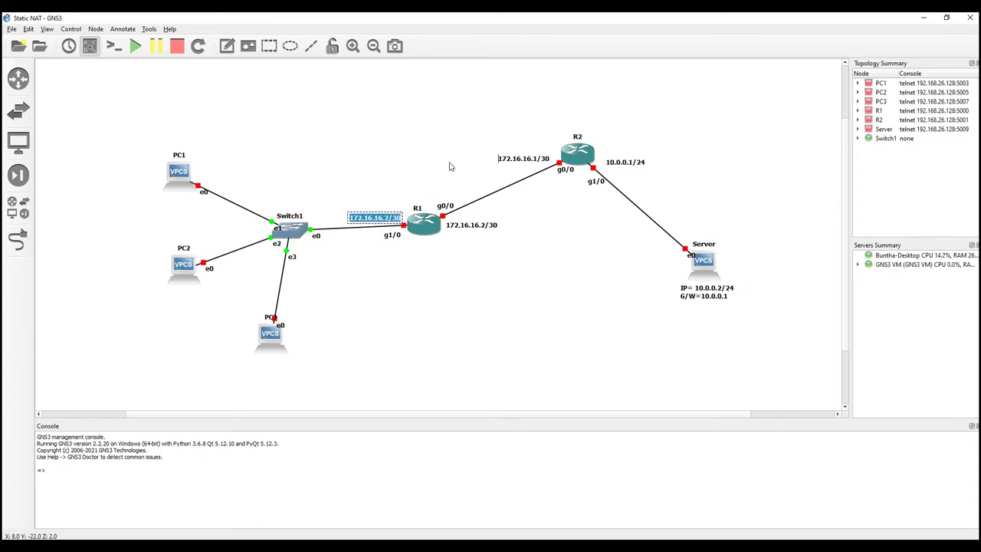
pyautogui.press('End')
pyautogui.press('BackSpace')
pyautogui.press('BackSpace')
pyautogui.write('24')
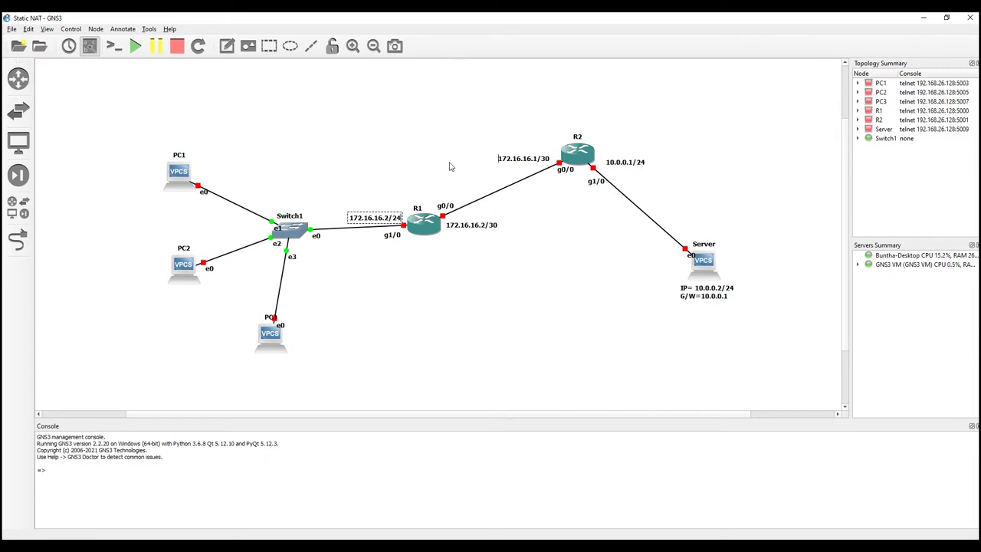
pyautogui.press('BackSpace')
pyautogui.press('BackSpace')
pyautogui.press('BackSpace')
pyautogui.press('BackSpace')
pyautogui.press('BackSpace')
pyautogui.press('BackSpace')
pyautogui.press('BackSpace')
pyautogui.press('BackSpace')
pyautogui.press('BackSpace')
pyautogui.press('BackSpace')
pyautogui.press('BackSpace')
pyautogui.write('192.168.5.1')
pyautogui.click(368, 206)
# - Duplicate the 192.168.5.1/24 note, place the copy above Switch1 and change its text to 192.168.5.0/24
pyautogui.click(386, 219)
pyautogui.rightClick(389, 218)
pyautogui.click(394, 222)
pyautogui.moveTo(392, 233); pyautogui.dragTo(301, 209)
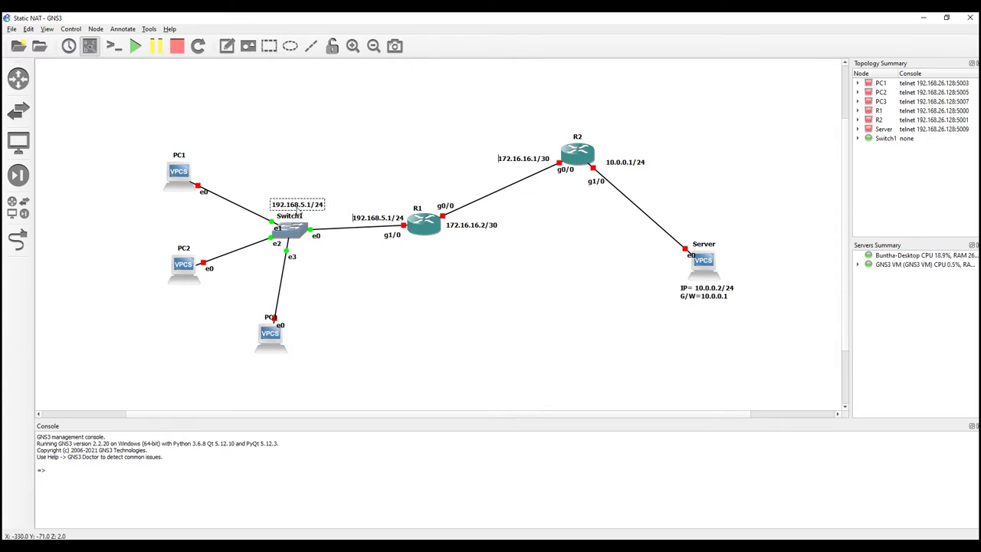
pyautogui.press('BackSpace')
pyautogui.write('0')
pyautogui.click(324, 189)
# - Duplicate the 192.168.5.0/24 note, place the copy below PC1 and change its text to 192.168.5.2/24
pyautogui.rightClick(307, 204)
pyautogui.click(325, 216)
pyautogui.moveTo(325, 219); pyautogui.dragTo(177, 206)
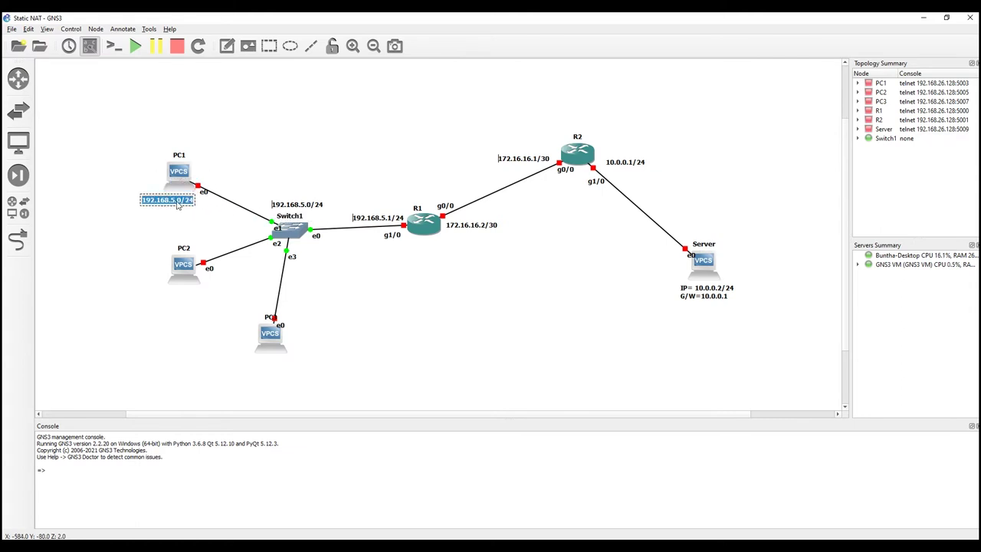
pyautogui.press('BackSpace')
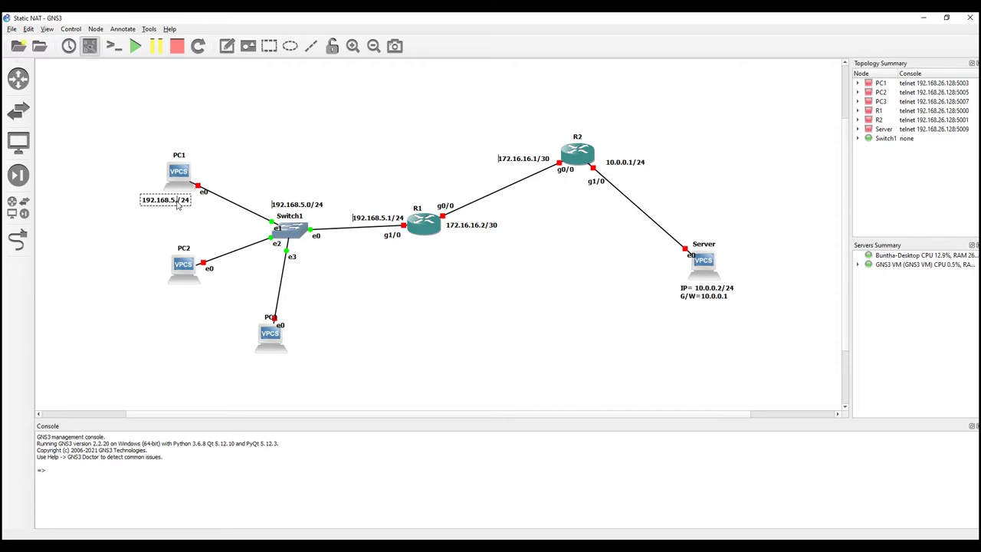
pyautogui.write('2')
# - Duplicate PC1's address note, place the copy below PC2 and change its text to 192.168.5.3/24
pyautogui.rightClick(181, 200)
pyautogui.click(198, 215)
pyautogui.moveTo(198, 215); pyautogui.dragTo(198, 299)
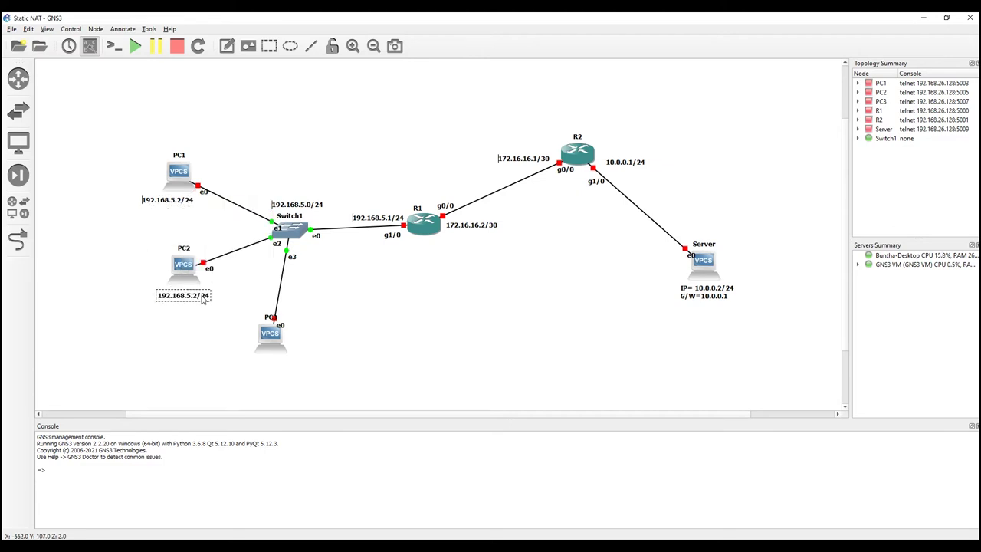
pyautogui.doubleClick(198, 299)
pyautogui.click(198, 298)
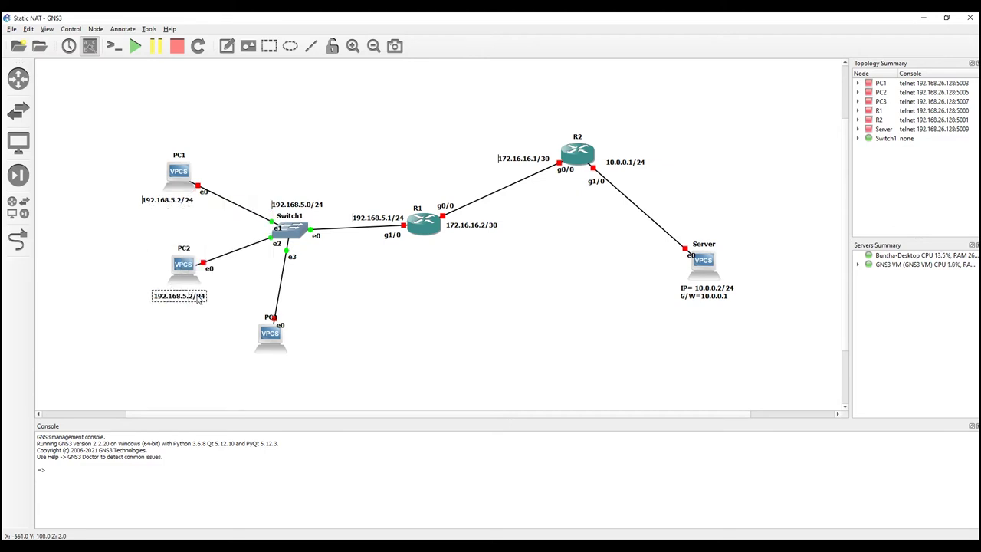
pyautogui.press('BackSpace')
pyautogui.write('3')
pyautogui.click(184, 326)
# - Duplicate PC2's address note, place the copy below PC3 and change its text to 192.168.5.4/24
pyautogui.rightClick(185, 300)
pyautogui.click(199, 305)
pyautogui.click(198, 330)
pyautogui.moveTo(192, 306); pyautogui.dragTo(272, 367)
pyautogui.press('Right')
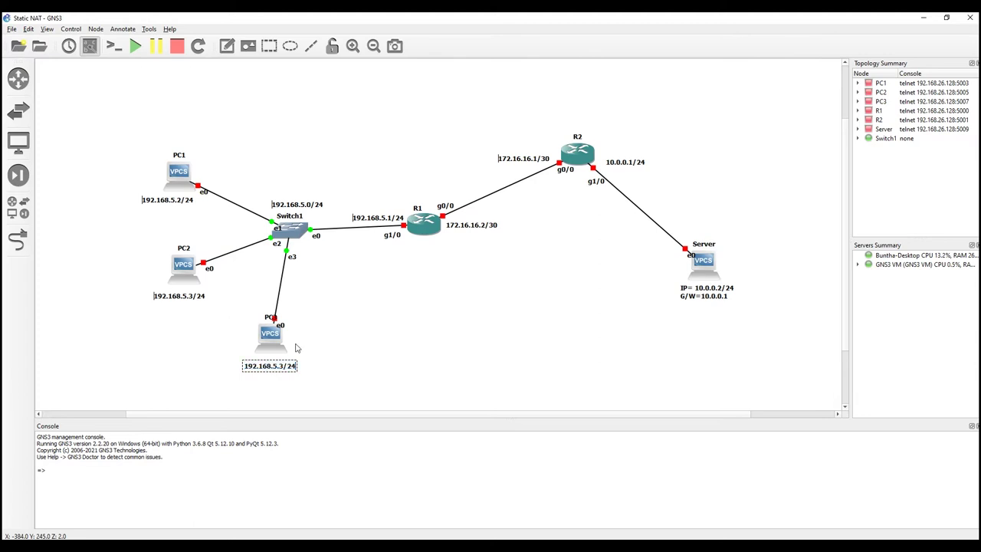
pyautogui.press('BackSpace')
pyautogui.write('4')
pyautogui.moveTo(127, 148); pyautogui.dragTo(298, 386)
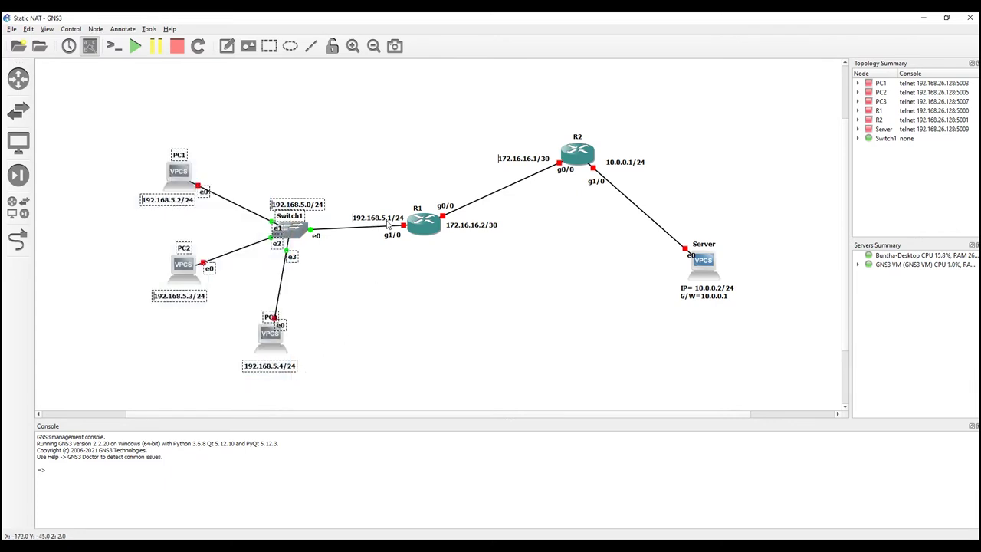
pyautogui.click(541, 306)
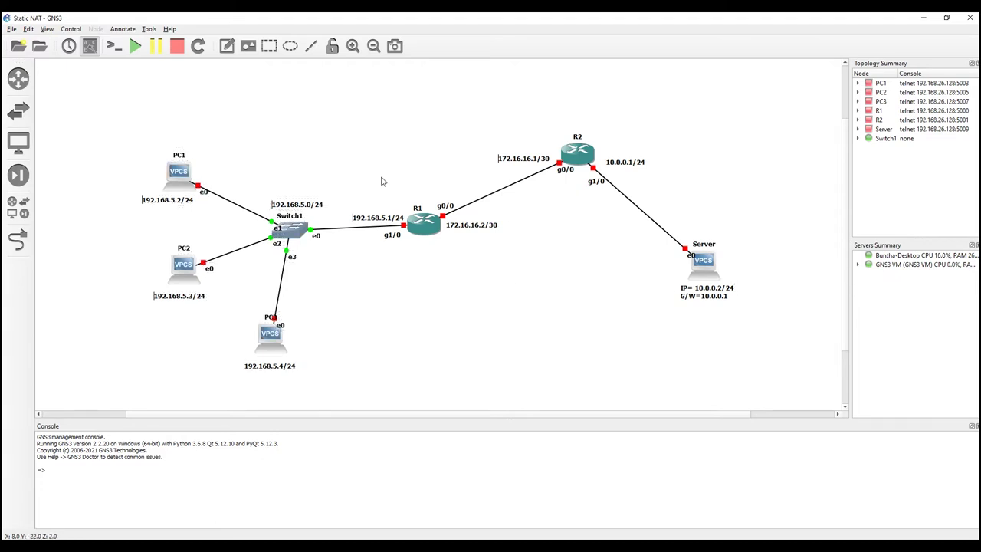
# - Start all devices in the topology and open their consoles in Solar-PuTTY, making the Server session active for input
pyautogui.click(135, 46)
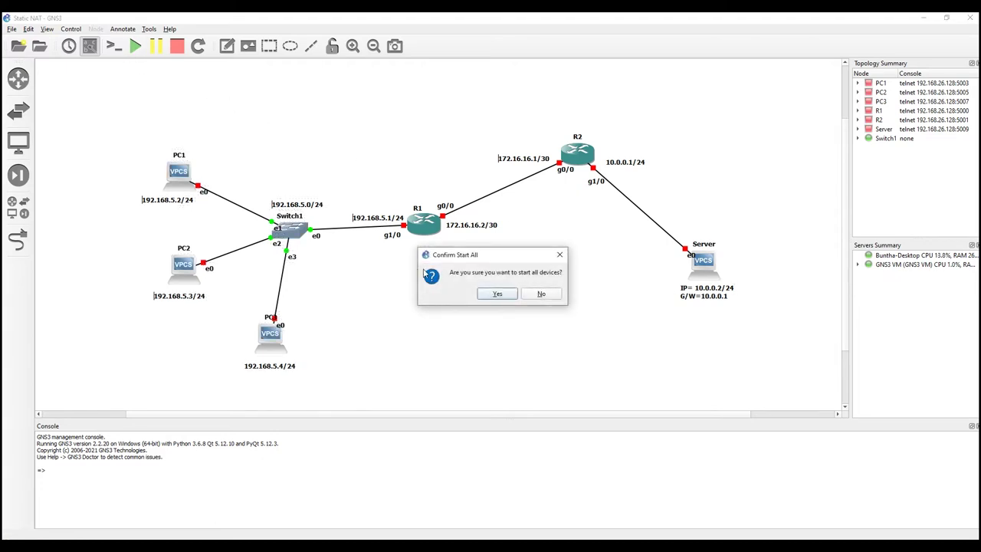
pyautogui.click(498, 295)
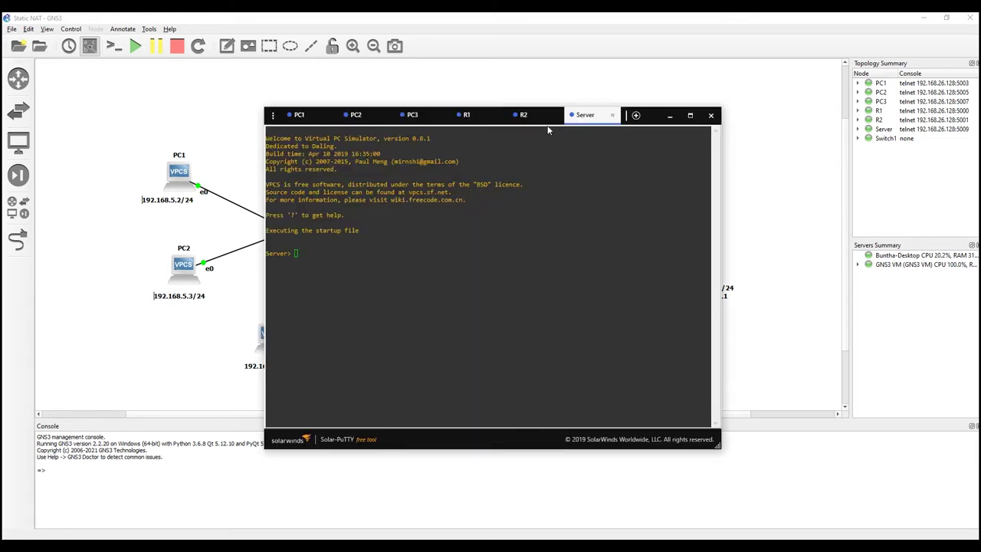
pyautogui.click(323, 246)
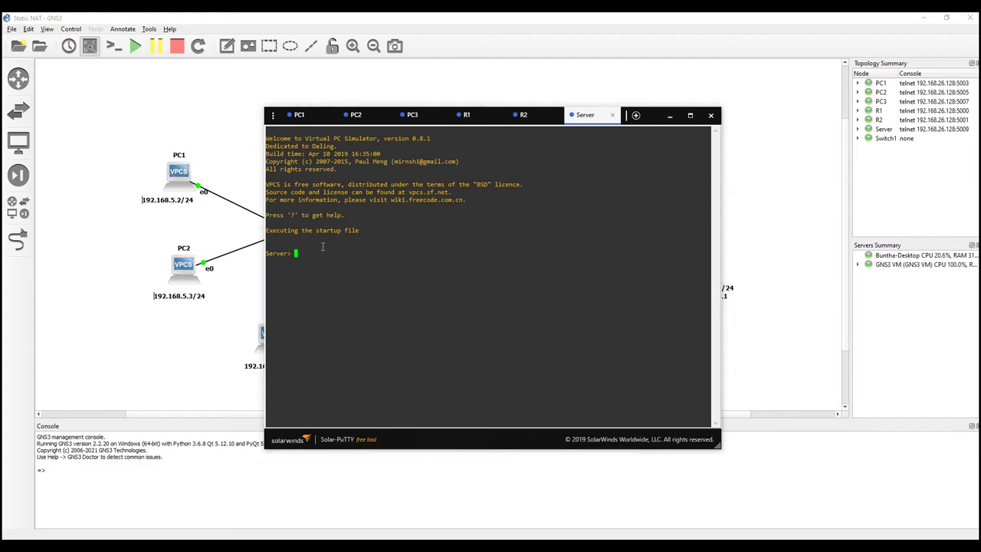
# - Assign the Server the IP address 10.0.0.2/24 with gateway 10.0.0.1
pyautogui.write('ip')
pyautogui.moveTo(651, 122); pyautogui.dragTo(546, 123)
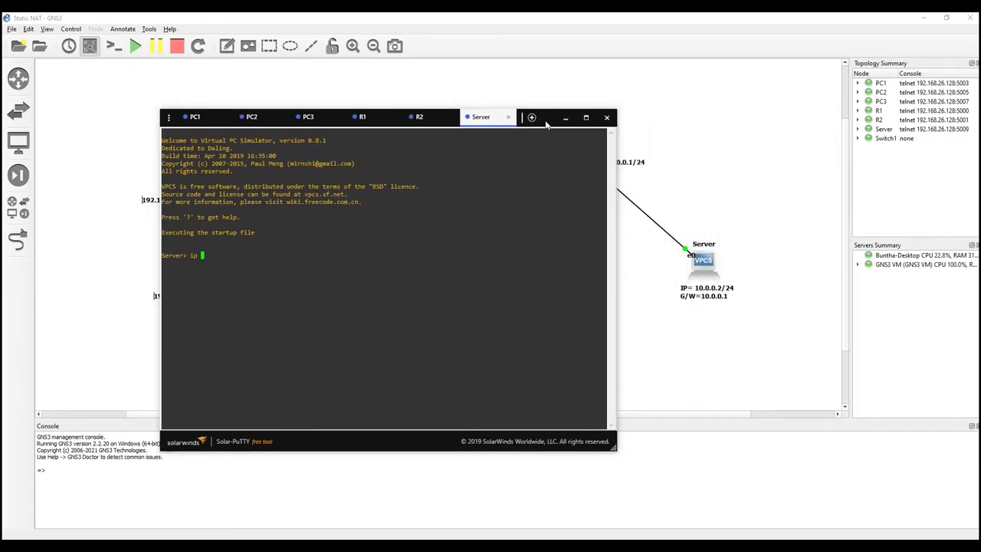
pyautogui.write('10.0.0.2/24 10.0.0.1')
pyautogui.press('Return')
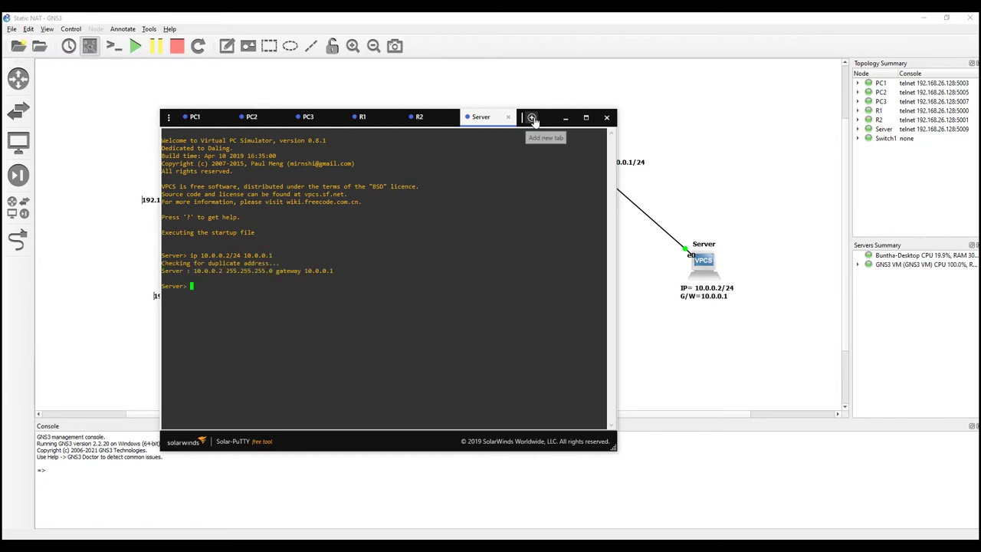
# - In PC1's console session, assign the IP address 192.168.5.2/24 with gateway 192.168.5.1
pyautogui.click(679, 125)
pyautogui.moveTo(549, 121); pyautogui.dragTo(764, 111)
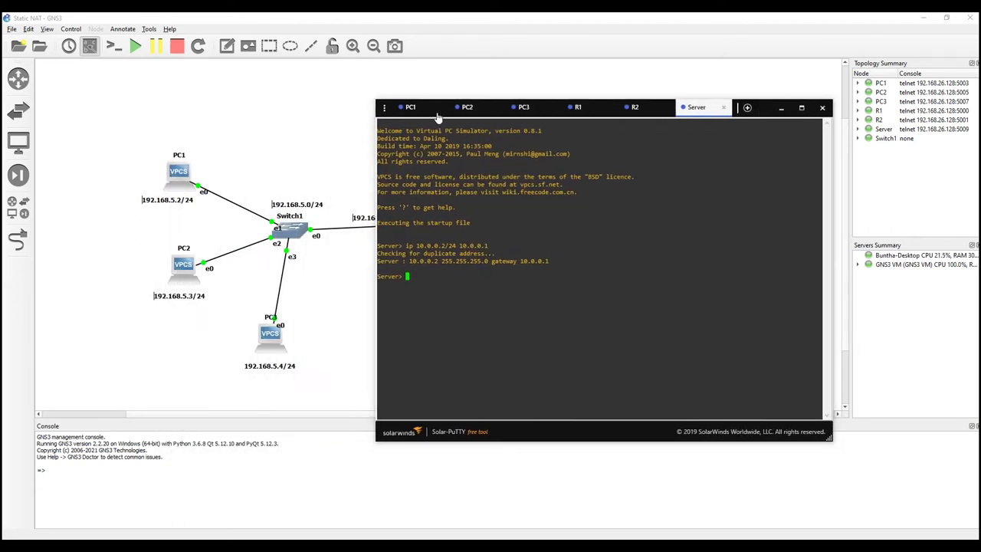
pyautogui.click(414, 108)
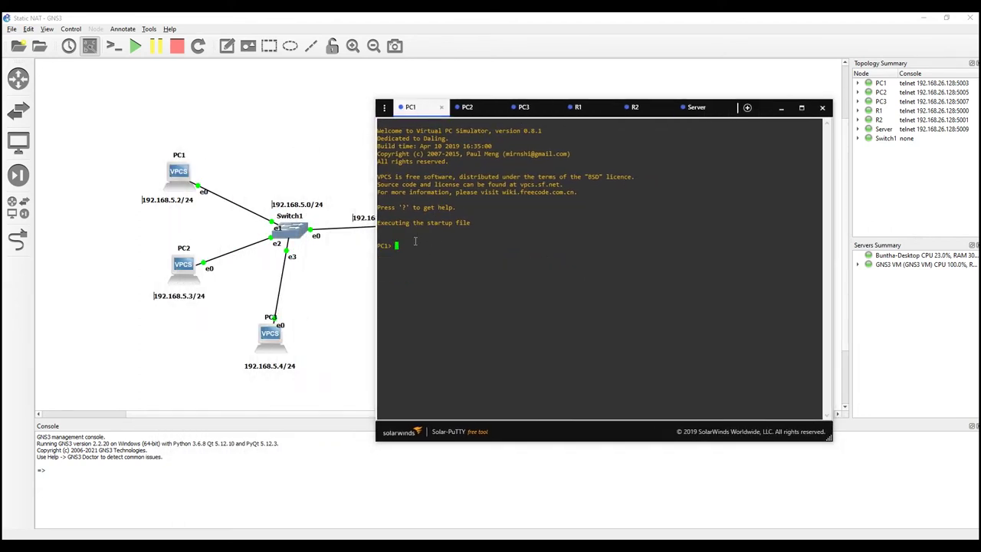
pyautogui.write('192.168.5.2/24 192.168.5.1')
pyautogui.press('Return')
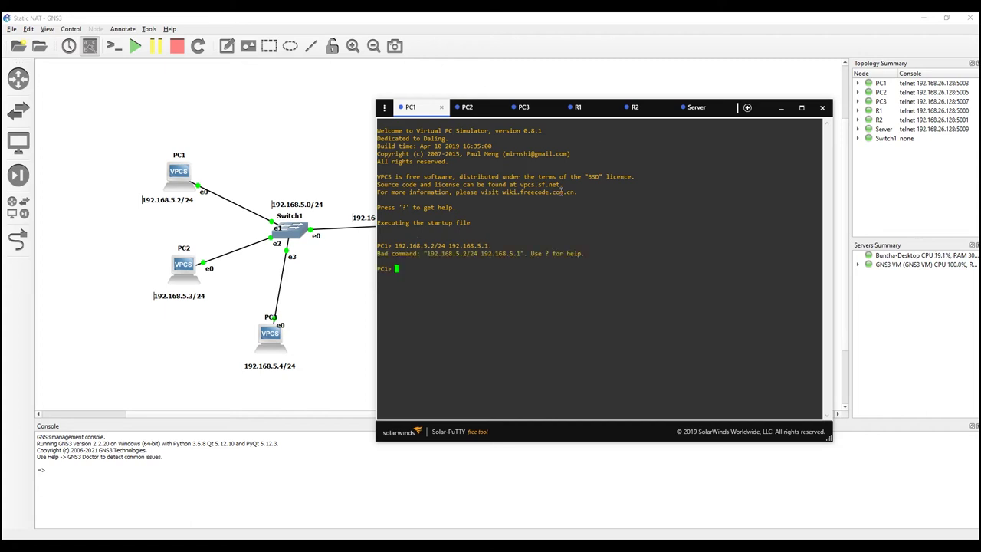
pyautogui.press('Up')
pyautogui.press('Left')
pyautogui.press('Left')
pyautogui.press('Left')
pyautogui.press('Left')
pyautogui.press('Left')
pyautogui.press('Left')
pyautogui.press('Left')
pyautogui.press('Left')
pyautogui.press('Left')
pyautogui.press('Left')
pyautogui.press('Left')
pyautogui.press('Left')
pyautogui.press('Left')
pyautogui.press('Left')
pyautogui.press('Left')
pyautogui.press('Left')
pyautogui.press('Left')
pyautogui.press('Left')
pyautogui.press('Left')
pyautogui.press('Left')
pyautogui.write('ip')
pyautogui.press('Return')
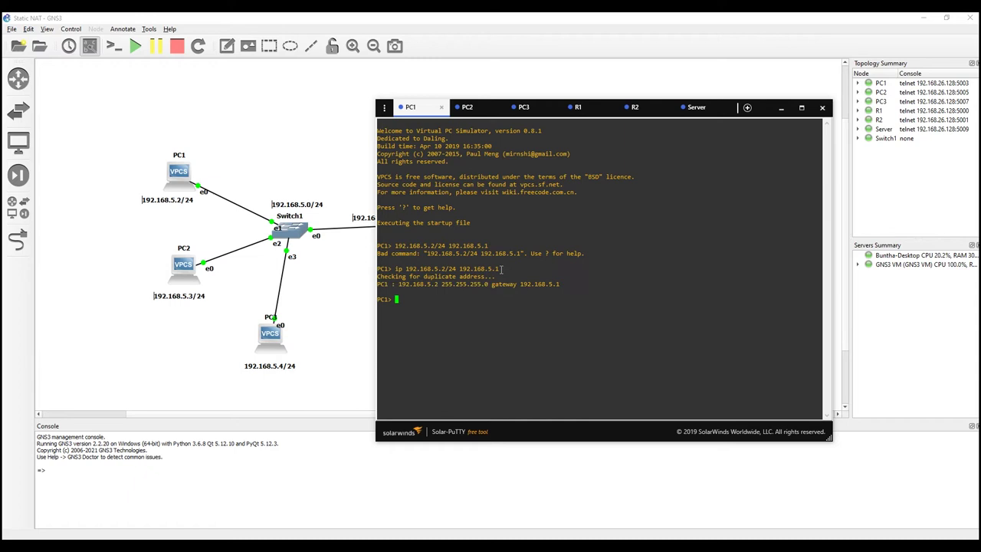
# - Copy PC1's complete IP address command from its console, passing it through the Run dialog and closing that dialog without running anything
pyautogui.moveTo(479, 268); pyautogui.dragTo(396, 269)
pyautogui.hotkey('ctrl', 'c')
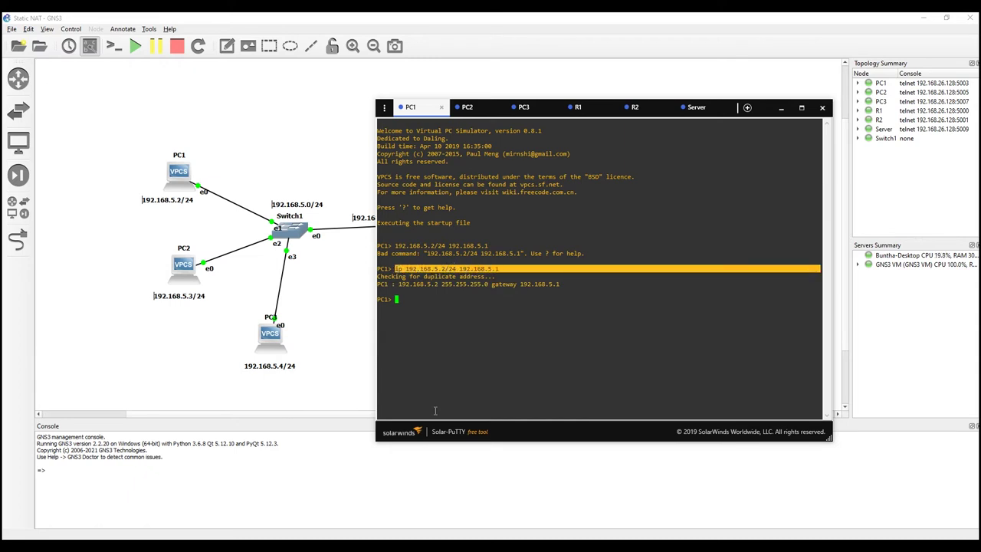
pyautogui.press('super+r')
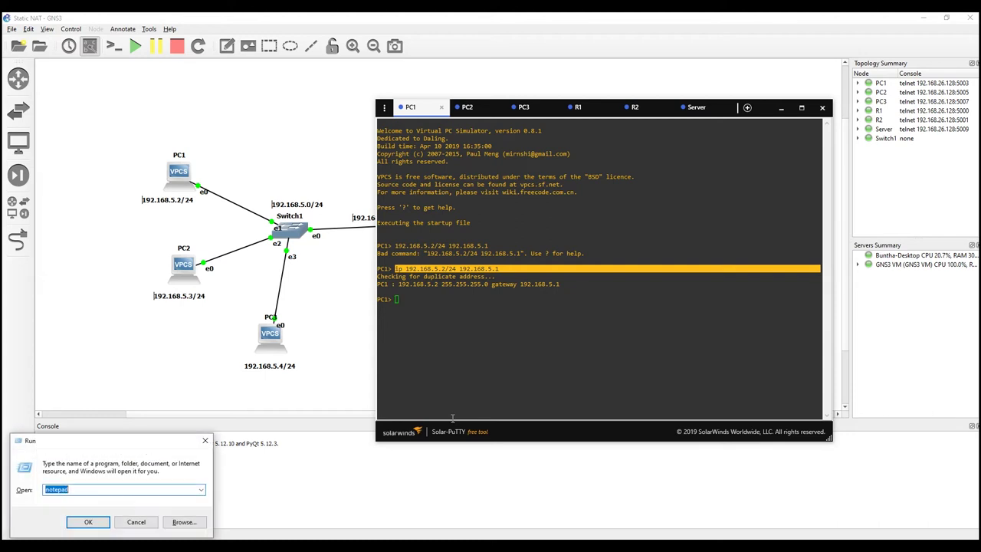
pyautogui.hotkey('ctrl', 'v')
pyautogui.hotkey('ctrl', 'a')
pyautogui.press('super+c')
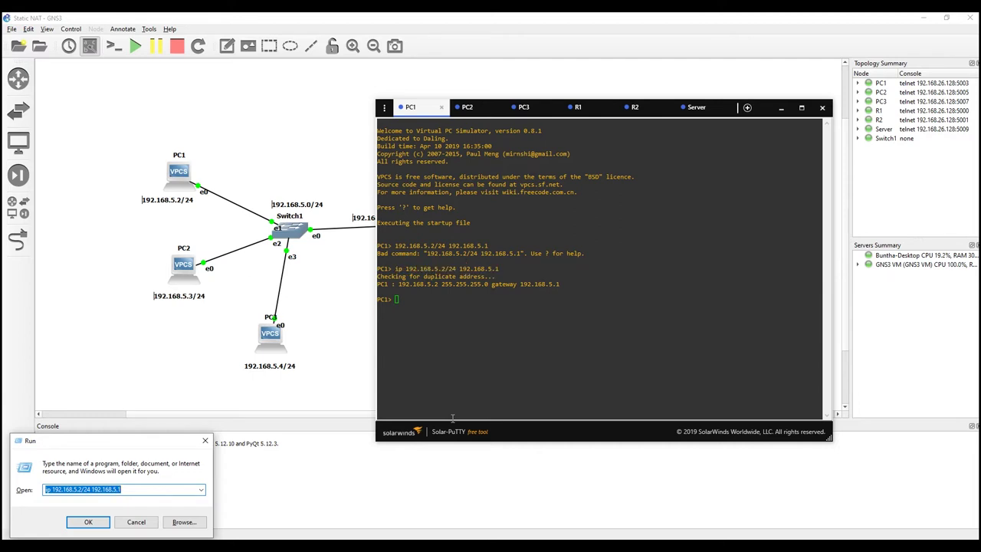
pyautogui.click(135, 522)
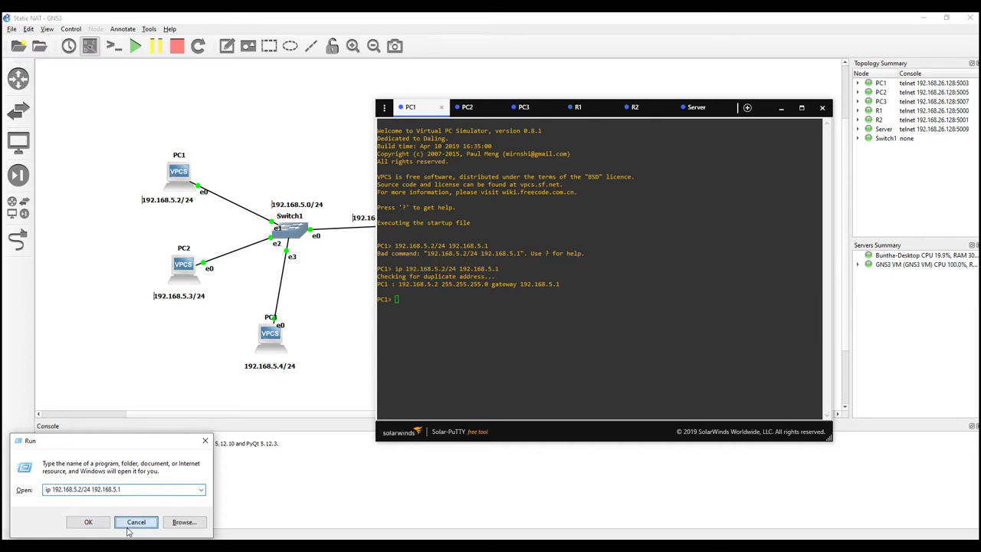
# - Reuse the copied command in PC2's console with the address changed to 192.168.5.3/24 and gateway 192.168.5.1
pyautogui.click(469, 106)
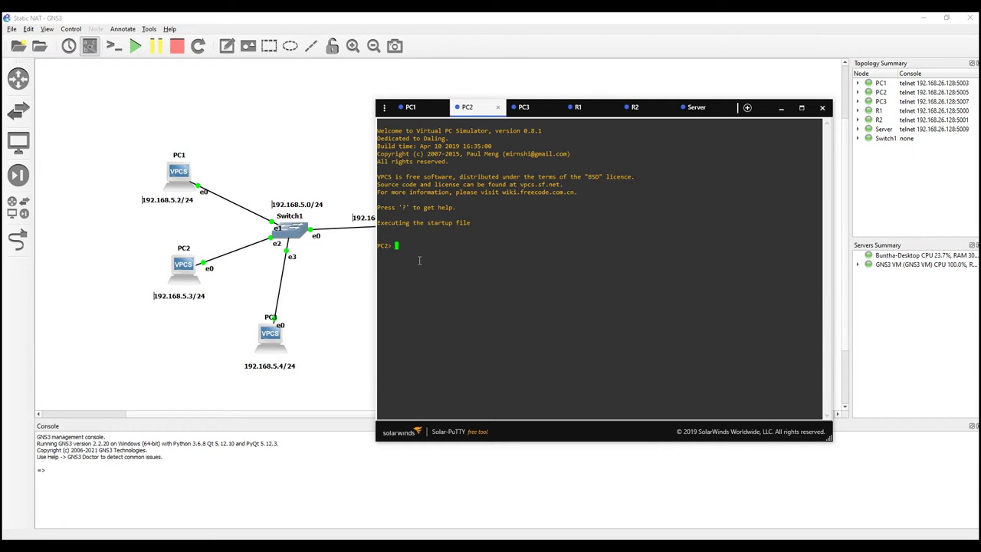
pyautogui.rightClick(561, 134)
pyautogui.press('Left')
pyautogui.press('Left')
pyautogui.press('Left')
pyautogui.press('Left')
pyautogui.press('Left')
pyautogui.press('Left')
pyautogui.press('Left')
pyautogui.press('Left')
pyautogui.press('Left')
pyautogui.press('Left')
pyautogui.press('Left')
pyautogui.press('Left')
pyautogui.press('Left')
pyautogui.press('Left')
pyautogui.press('Left')
pyautogui.press('Left')
pyautogui.write('3')
pyautogui.press('Return')
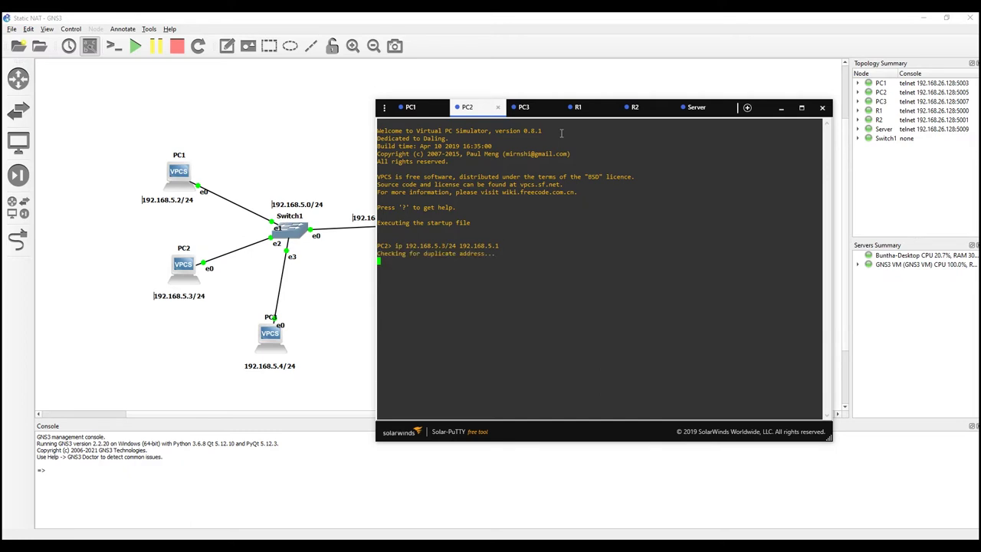
# - Reuse the copied command in PC3's console with the address changed to 192.168.5.4/24 and gateway 192.168.5.1
pyautogui.click(522, 108)
pyautogui.press('Up')
pyautogui.press('Left')
pyautogui.press('Left')
pyautogui.press('Left')
pyautogui.press('Left')
pyautogui.press('Left')
pyautogui.press('Left')
pyautogui.press('Left')
pyautogui.press('Left')
pyautogui.press('Left')
pyautogui.press('Left')
pyautogui.press('Left')
pyautogui.press('Left')
pyautogui.press('Left')
pyautogui.press('Left')
pyautogui.press('Left')
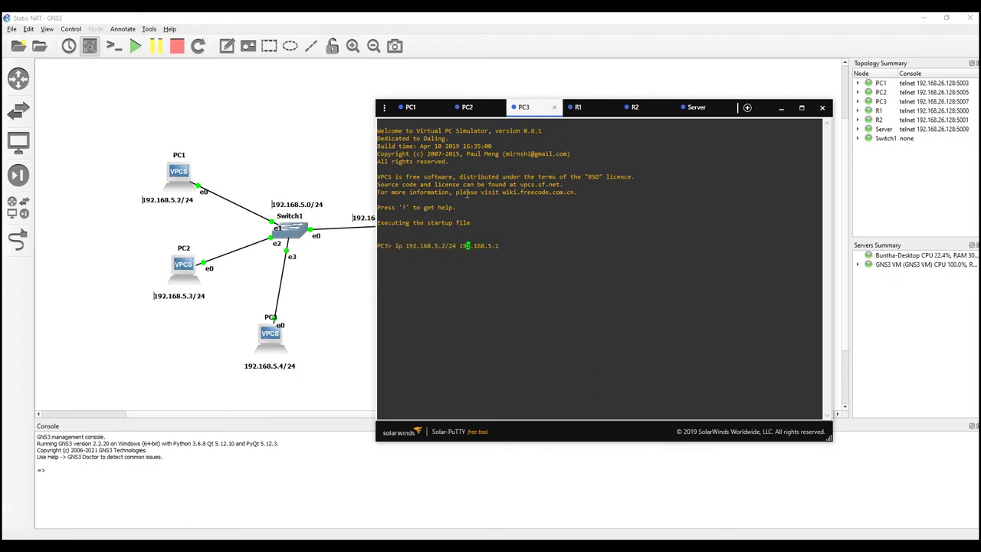
pyautogui.press('BackSpace')
pyautogui.write('4')
pyautogui.press('Return')
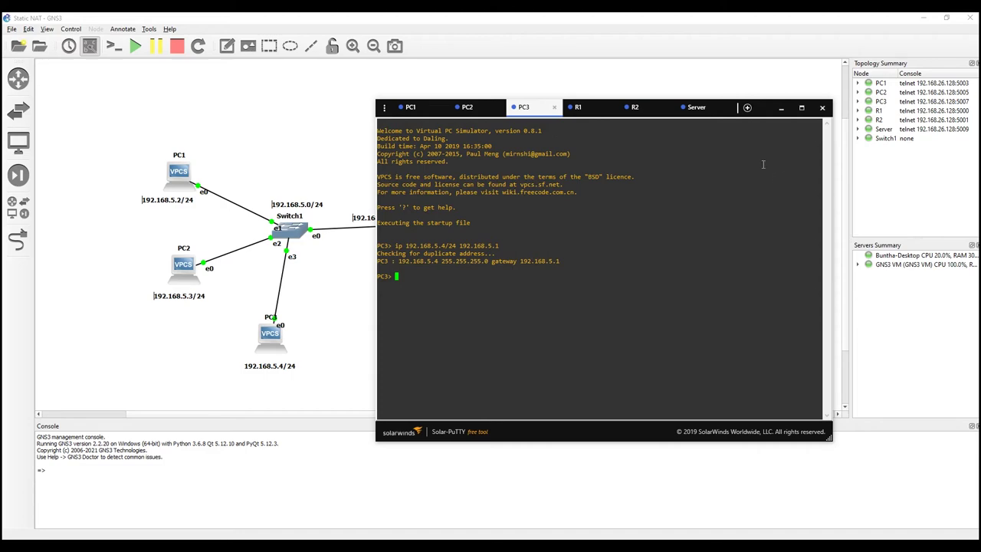
# - In R2's console, configure interface g0/0 with the address 172.16.16.1 255.255.255.252 and enable it
pyautogui.click(631, 107)
pyautogui.moveTo(765, 112); pyautogui.dragTo(454, 95)
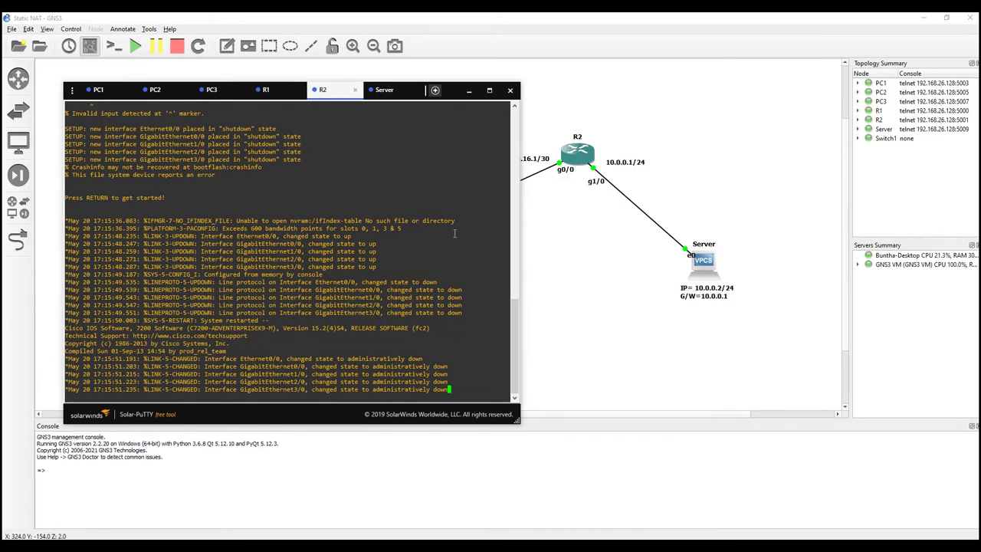
pyautogui.press('Return')
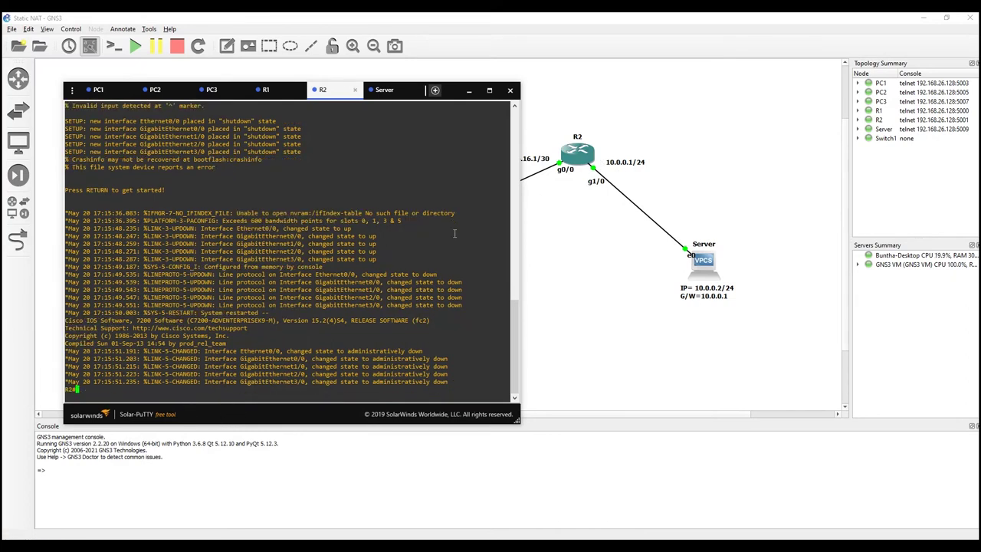
pyautogui.write('conf t')
pyautogui.press('Return')
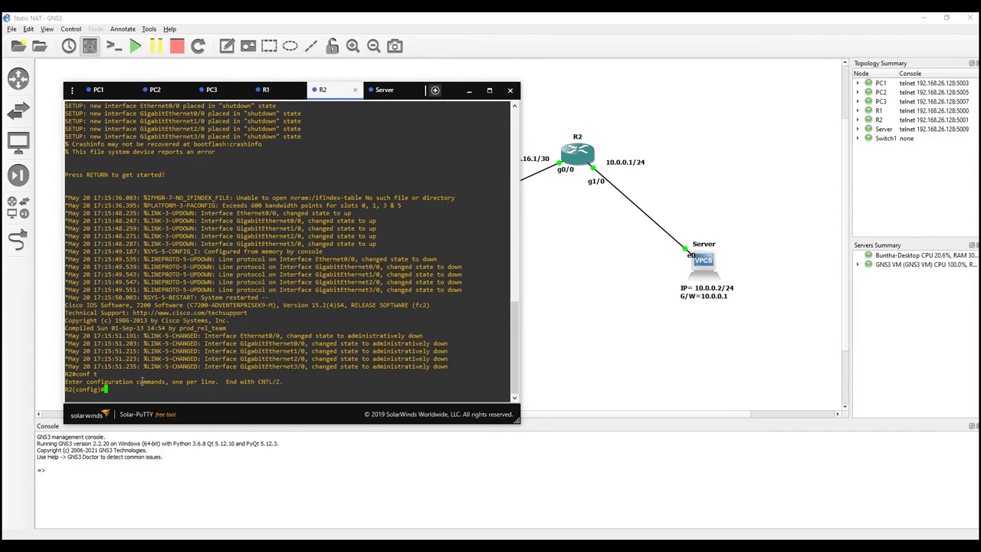
pyautogui.write('int g0/0')
pyautogui.press('Return')
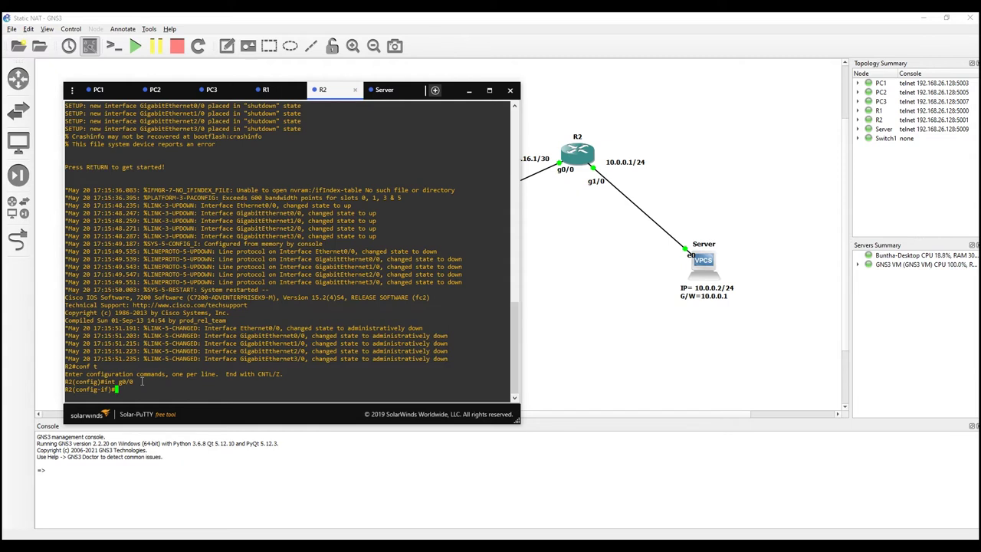
pyautogui.write('ip add 172.16.16.1 255.255.255.252')
pyautogui.press('Return')
pyautogui.write('no ')
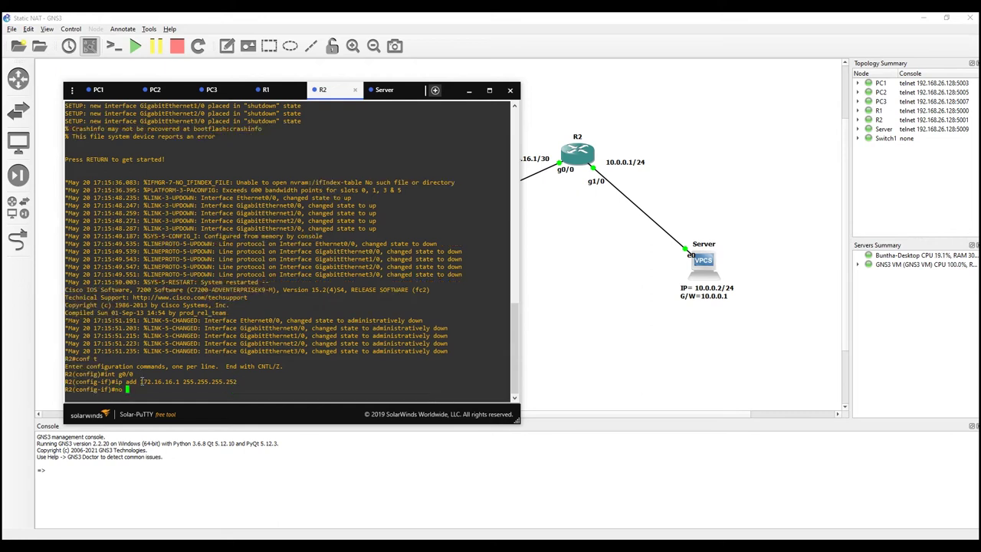
pyautogui.write('shut')
pyautogui.press('Return')
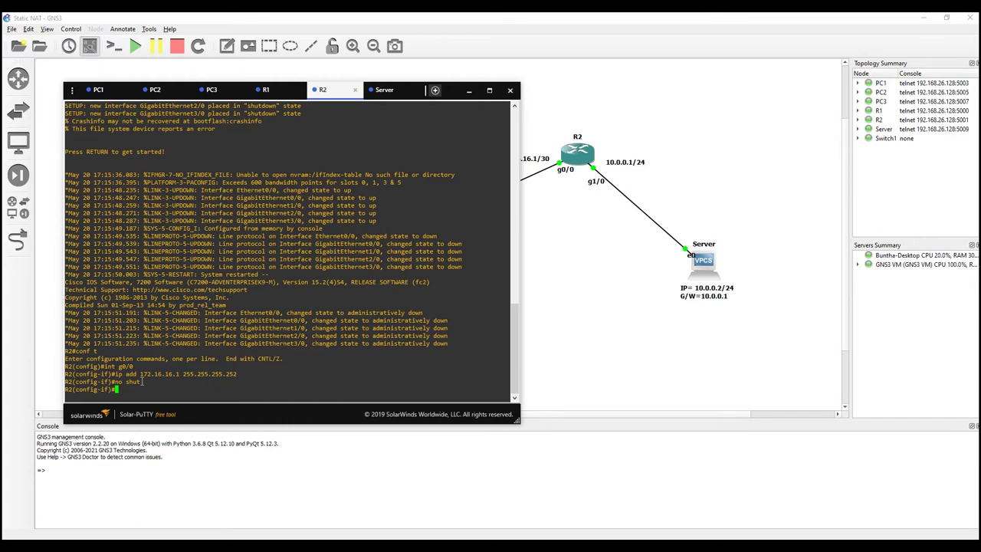
# - Check the topology behind the console window and set R2's g0/0 as the NAT outside interface
pyautogui.click(600, 308)
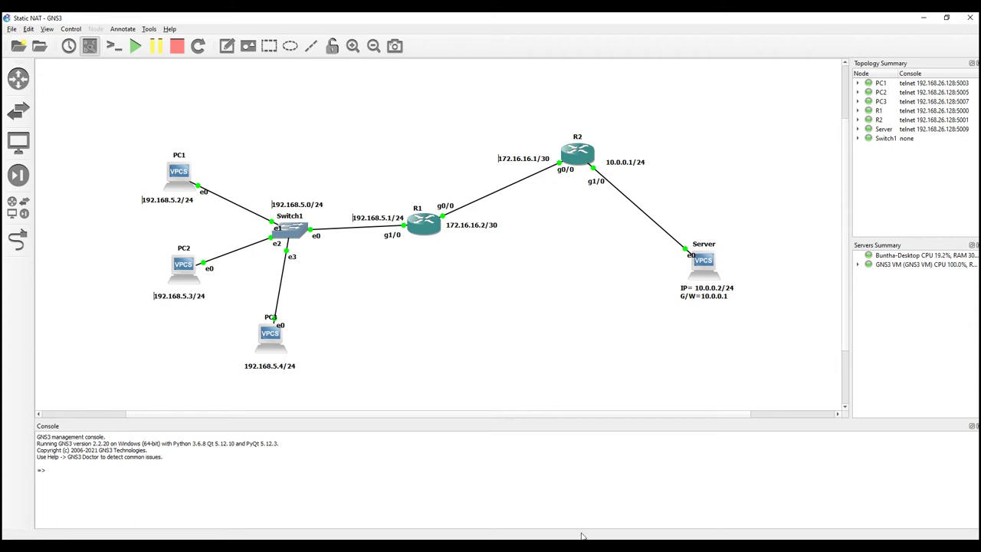
pyautogui.hotkey('alt', 'Tab')
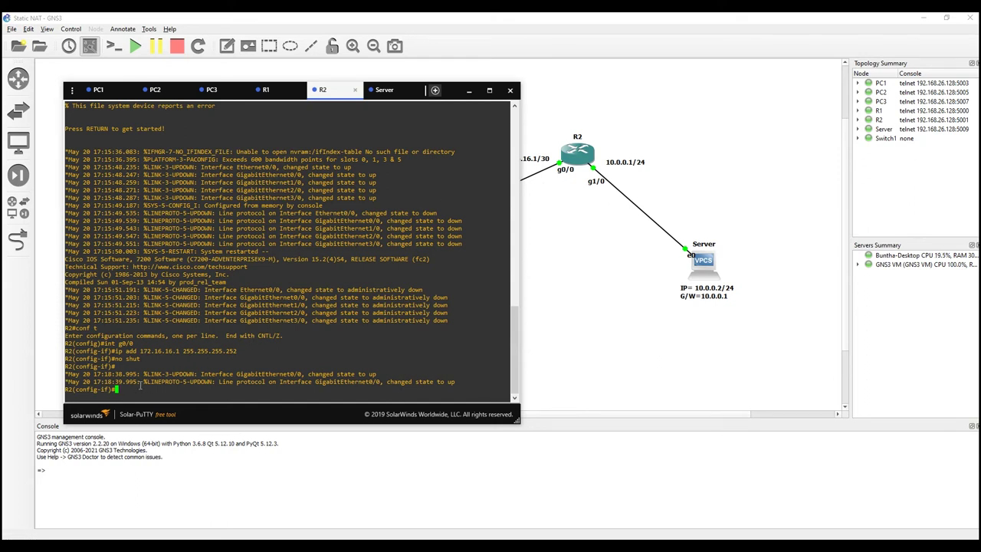
pyautogui.write('ip nat outside')
pyautogui.press('Return')
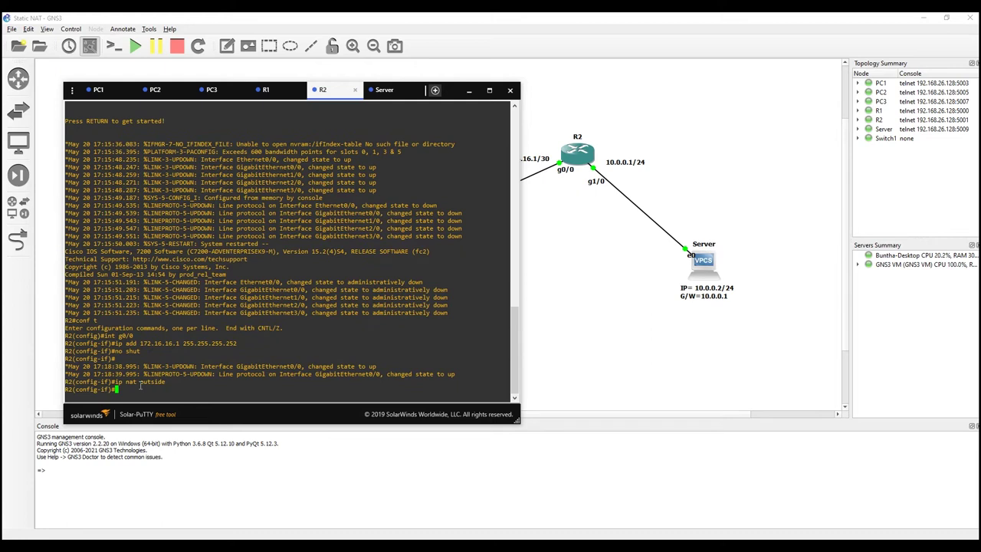
# - Configure R2's interface g1/0 with the address 10.0.0.1 255.255.255.0 and enable it
pyautogui.write('int g1/0')
pyautogui.press('Return')
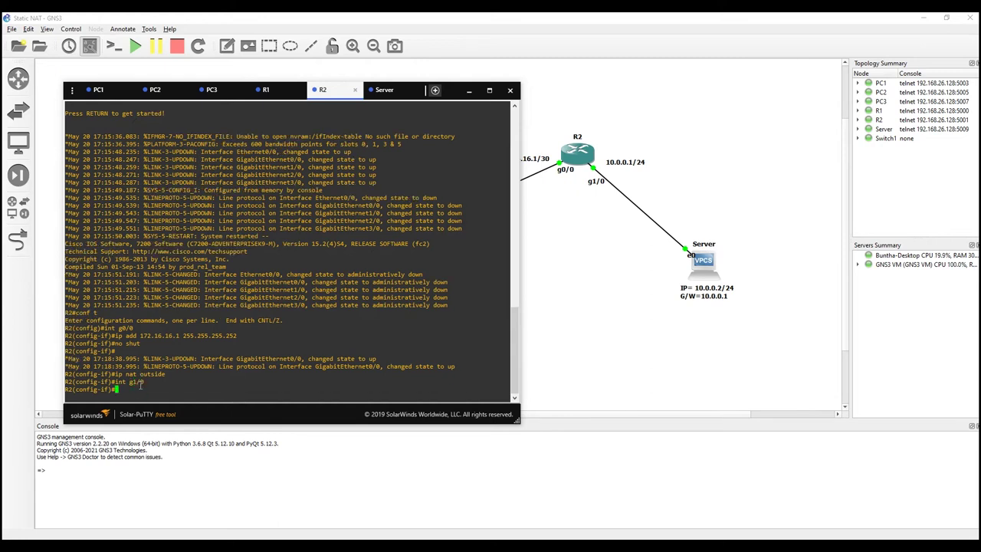
pyautogui.write('ip add 10.0.0.1 255.255.255.0')
pyautogui.press('Return')
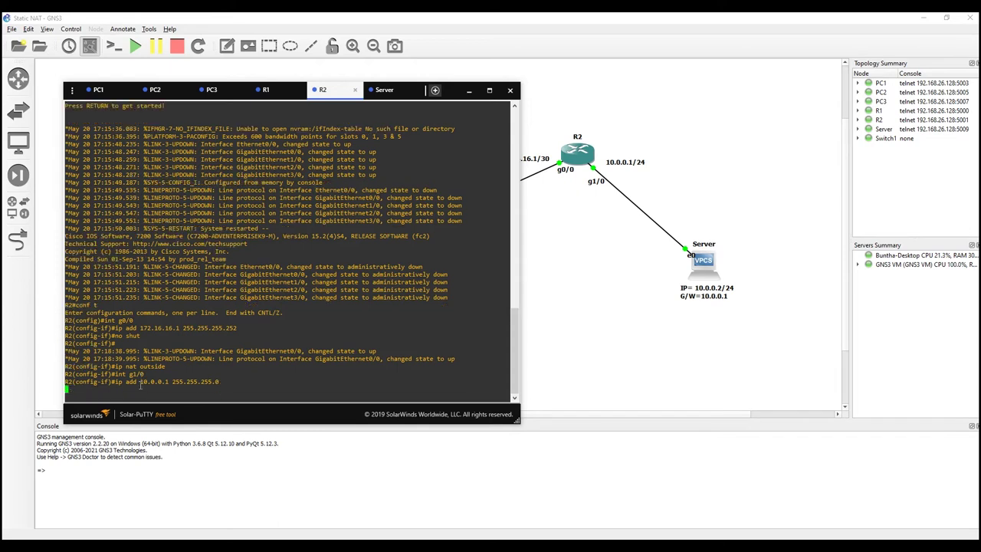
pyautogui.write('no shut')
pyautogui.press('Return')
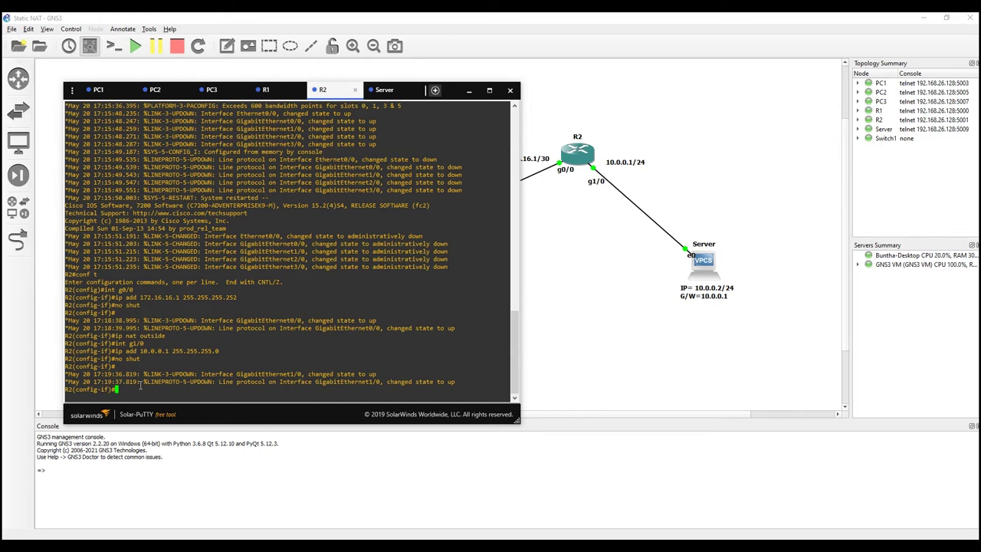
# - Set R2's g1/0 as the NAT inside interface and return to global configuration mode
pyautogui.write('ip nat inside')
pyautogui.press('Return')
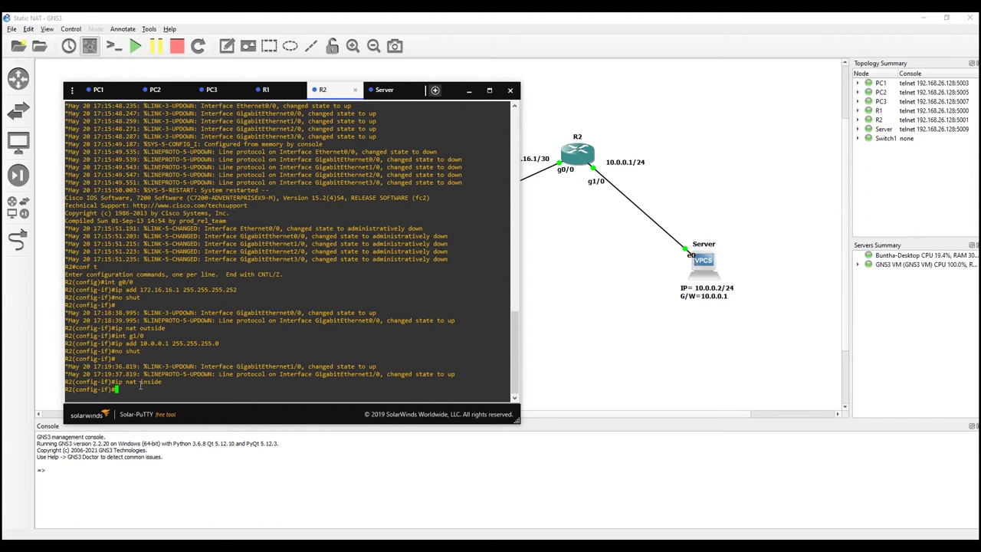
pyautogui.write('exit')
pyautogui.press('Return')
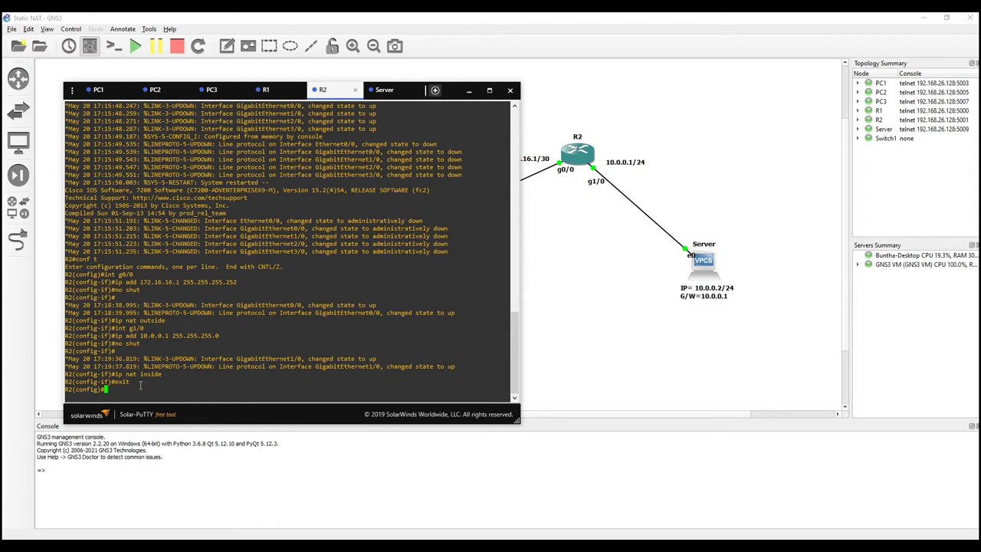
# - Add a static route on R2 to 192.168.5.0 255.255.255.0 via next hop 172.16.16.2
pyautogui.write('ip route 192.168.5.0 255.255.255.0 172.')
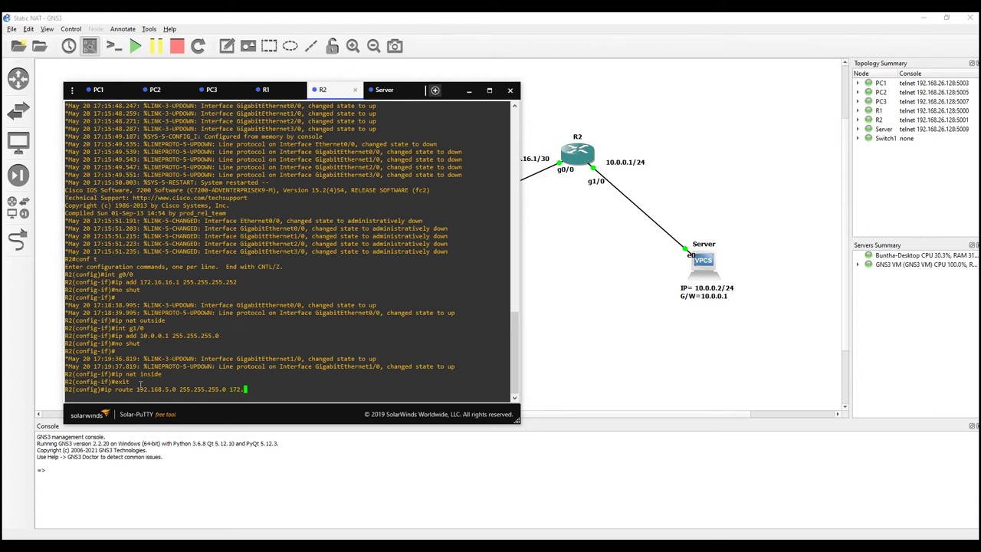
pyautogui.write('16.16.2')
pyautogui.press('Return')
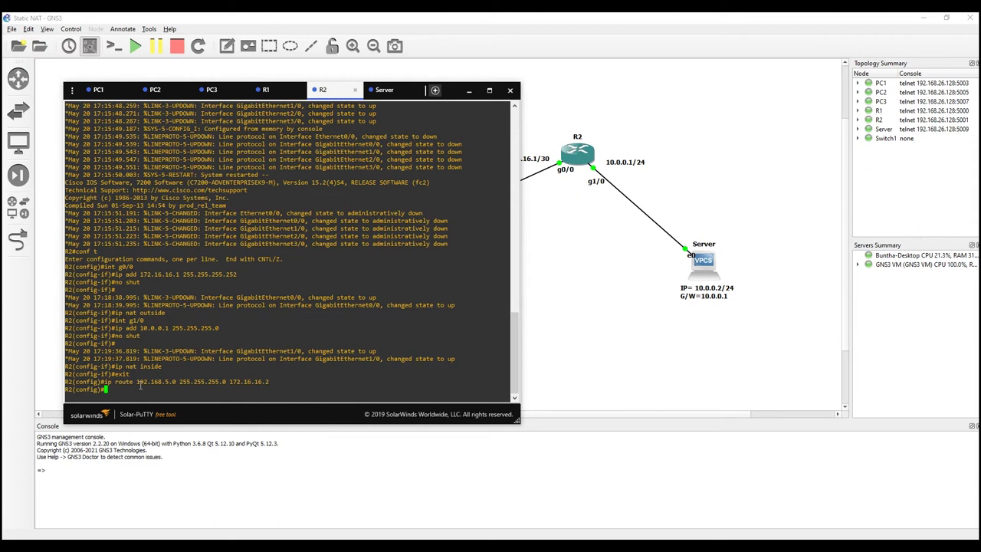
# - Add a static NAT entry on R2 translating inside source 10.0.0.2 to 200.200.0.2
pyautogui.write('ip nat inside source')
pyautogui.write('10.0.0.2')
pyautogui.press('Left')
pyautogui.press('Left')
pyautogui.press('Left')
pyautogui.press('Left')
pyautogui.press('Left')
pyautogui.press('Right')
pyautogui.press('Right')
pyautogui.press('Right')
pyautogui.press('Right')
pyautogui.press('Right')
pyautogui.write('200.200')
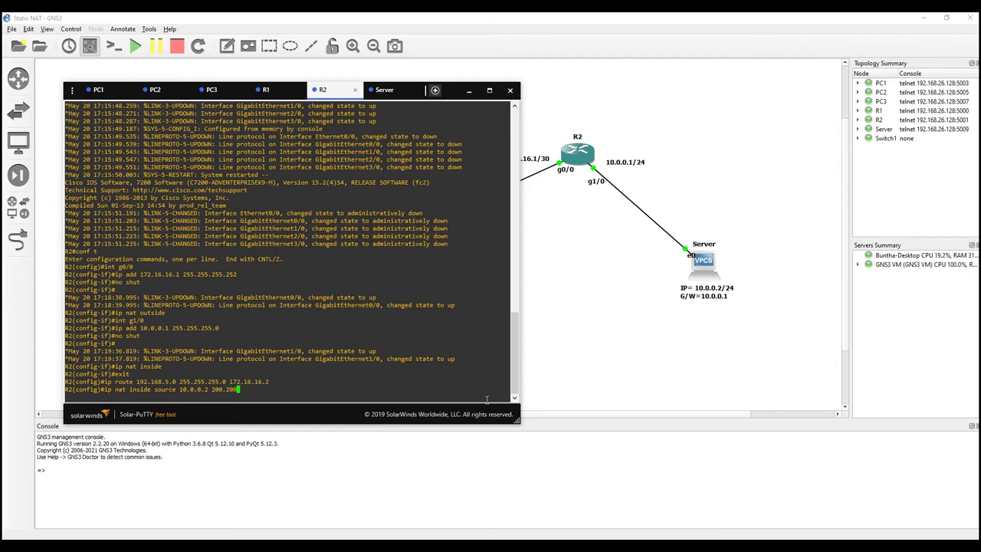
pyautogui.write('.0.2')
pyautogui.press('Left')
pyautogui.press('Left')
pyautogui.press('Left')
pyautogui.press('Left')
pyautogui.press('Left')
pyautogui.press('Left')
pyautogui.press('Left')
pyautogui.press('Left')
pyautogui.press('Left')
pyautogui.press('Left')
pyautogui.press('Left')
pyautogui.press('Left')
pyautogui.press('Left')
pyautogui.press('Left')
pyautogui.press('Left')
pyautogui.press('Left')
pyautogui.press('Left')
pyautogui.press('Left')
pyautogui.press('Left')
pyautogui.write('static')
pyautogui.press('Right')
pyautogui.press('Right')
pyautogui.press('Right')
pyautogui.press('Right')
pyautogui.press('Right')
pyautogui.press('Right')
pyautogui.press('Right')
pyautogui.press('Left')
pyautogui.press('Right')
pyautogui.press('Right')
pyautogui.press('Right')
pyautogui.press('Right')
pyautogui.press('Right')
pyautogui.press('Right')
pyautogui.press('Right')
pyautogui.press('Right')
pyautogui.press('Right')
pyautogui.press('Right')
pyautogui.press('Right')
pyautogui.press('Right')
pyautogui.press('Right')
pyautogui.press('Right')
pyautogui.press('Return')
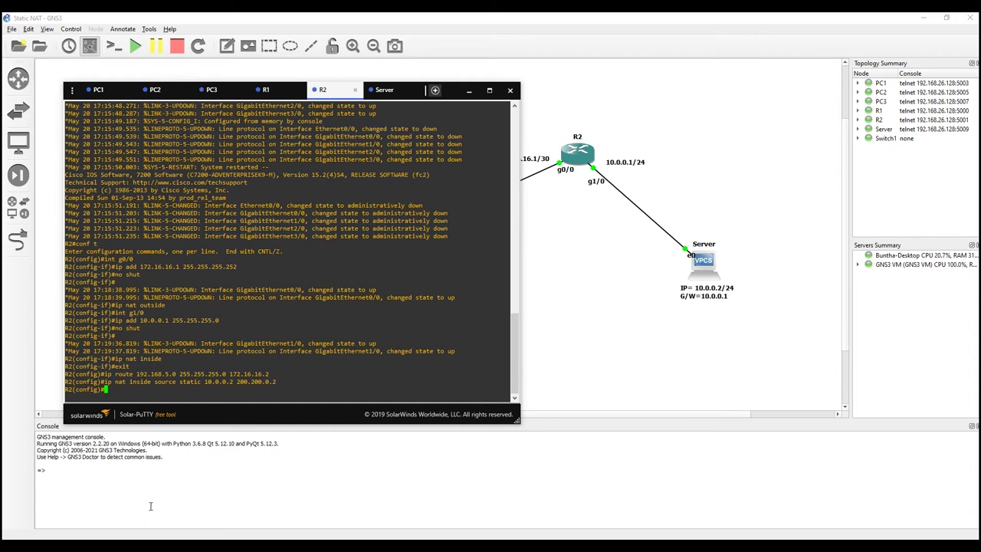
# - Leave configuration mode on R2 and enable IP NAT debugging
pyautogui.write('end')
pyautogui.press('Return')
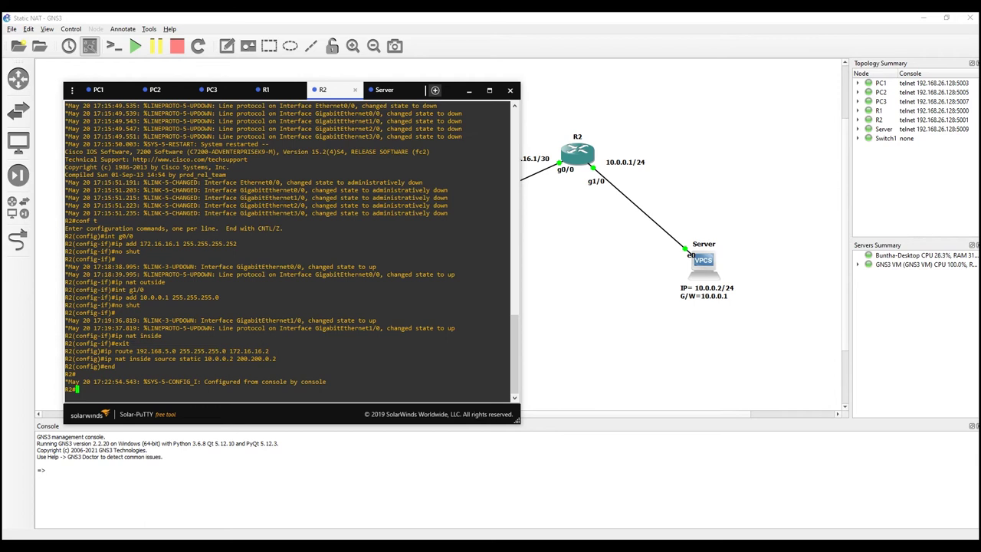
pyautogui.write('debug ip nat')
pyautogui.press('Return')
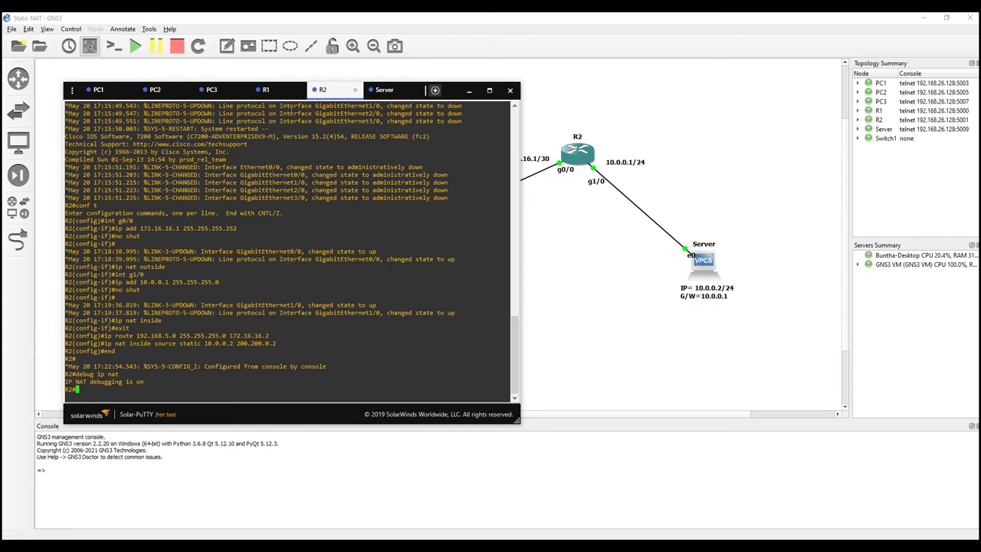
# - Move the console window away from the PC side of the topology and activate R1's console prompt
pyautogui.doubleClick(457, 90)
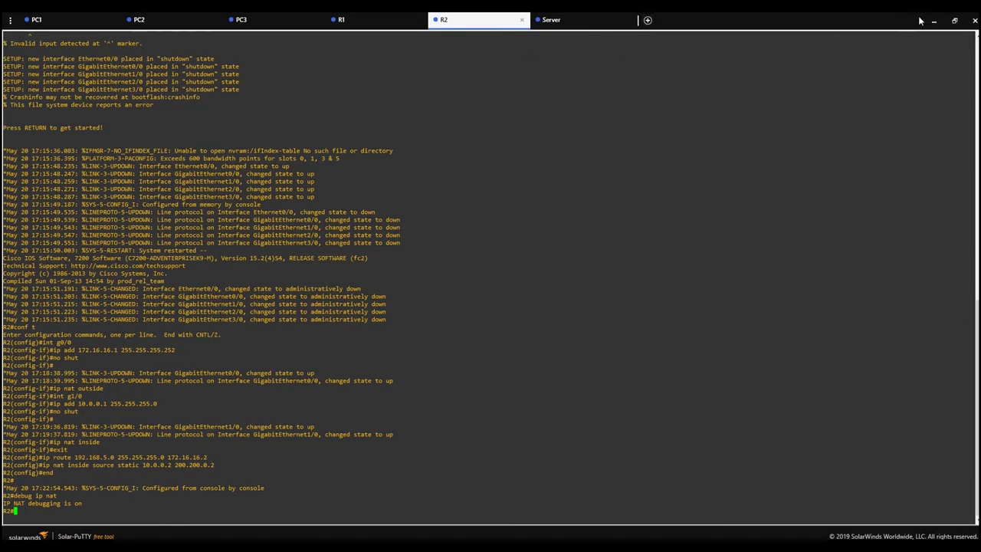
pyautogui.click(954, 20)
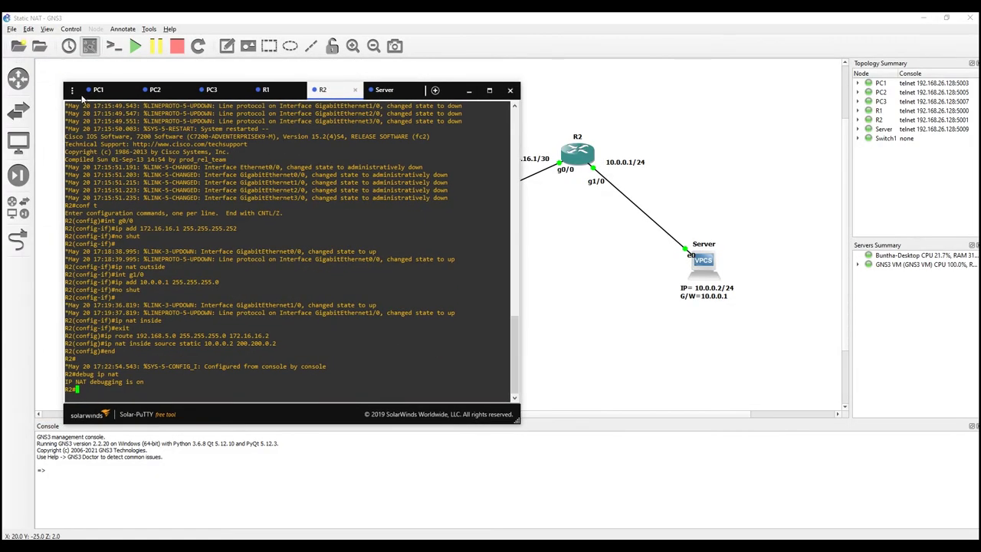
pyautogui.moveTo(84, 93); pyautogui.dragTo(507, 95)
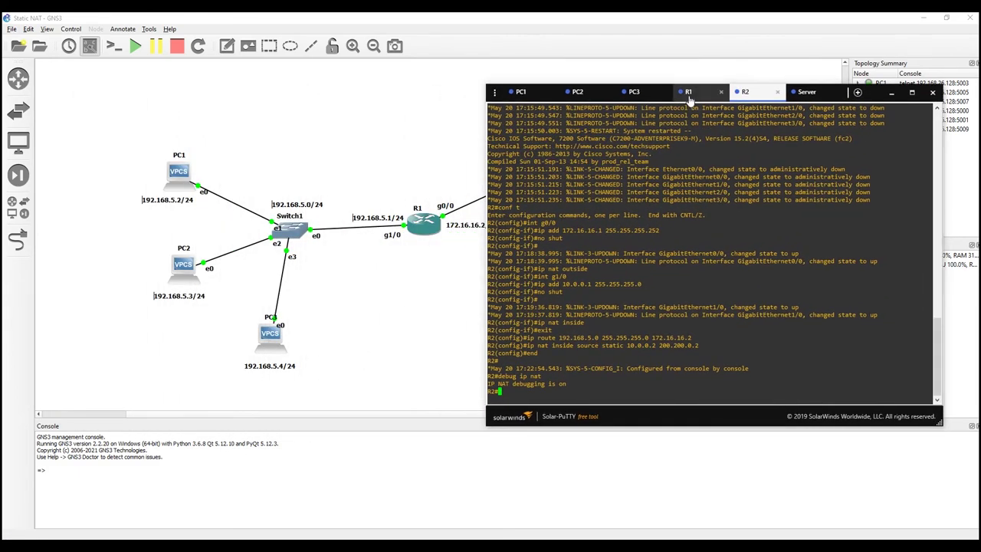
pyautogui.click(689, 93)
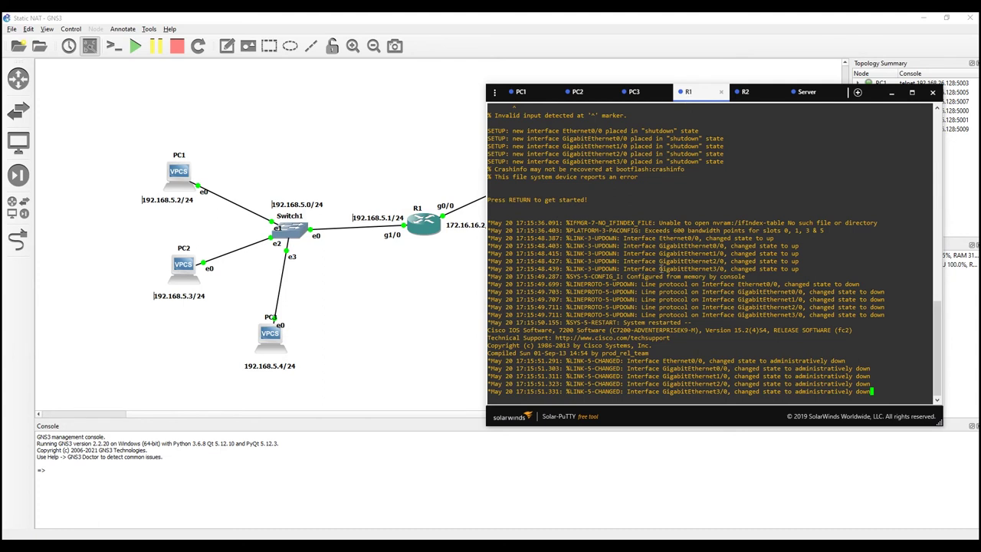
pyautogui.press('Return')
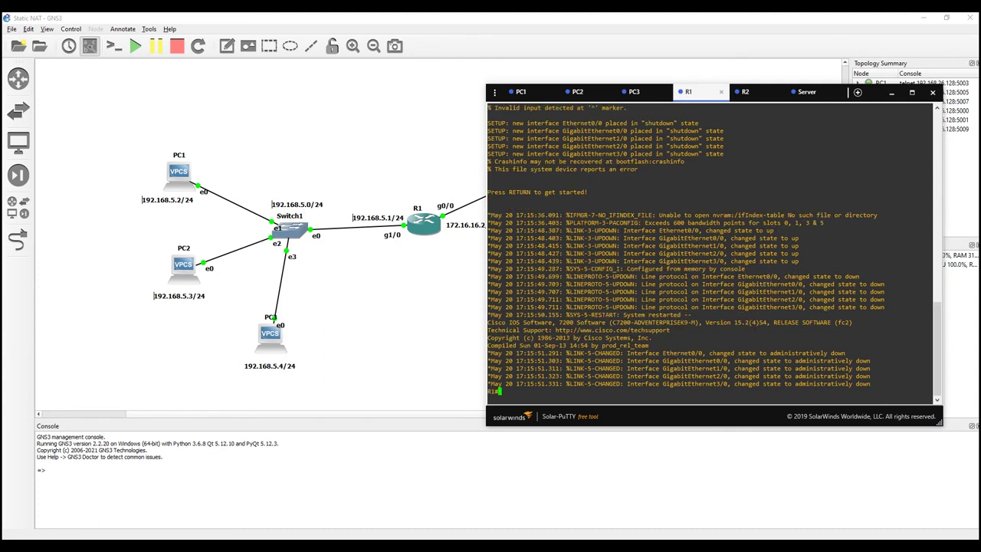
# - Configure R1's interface g0/0 with the address 172.16.16.2 255.255.255.252 and enable it
pyautogui.write('conf t')
pyautogui.press('Return')
pyautogui.write('int g0/0')
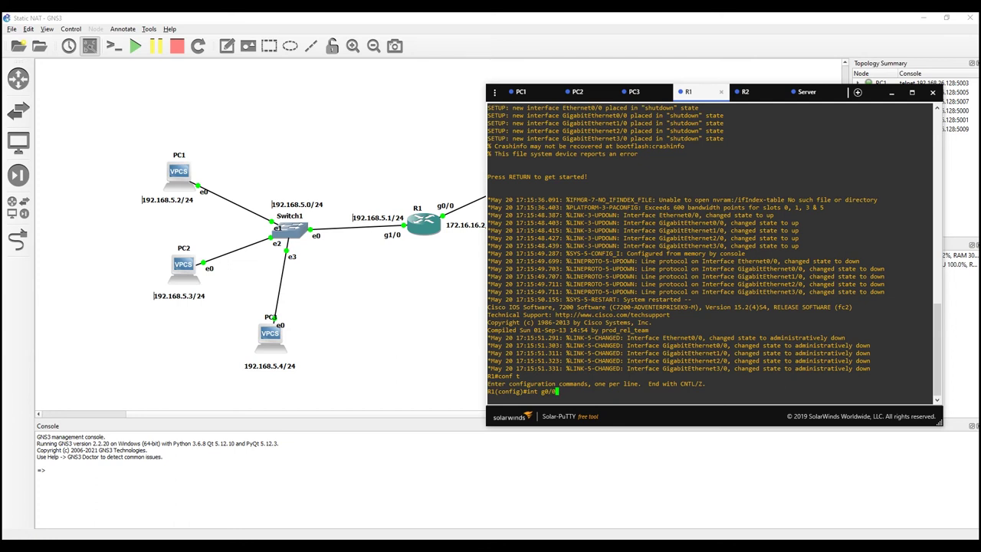
pyautogui.press('Return')
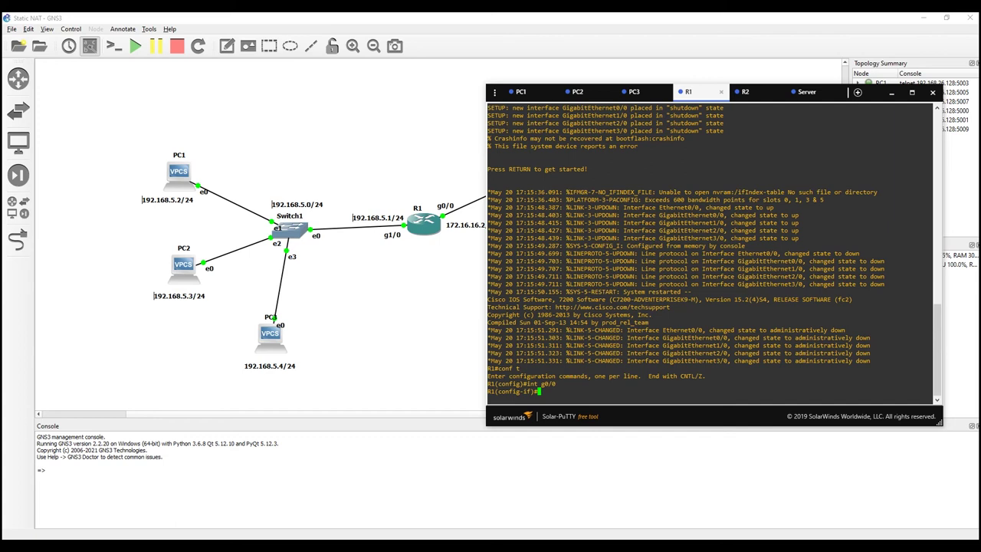
pyautogui.write('ip add 172.16.16.2 255.255.255.252')
pyautogui.press('Return')
pyautogui.write('no shut')
pyautogui.press('Return')
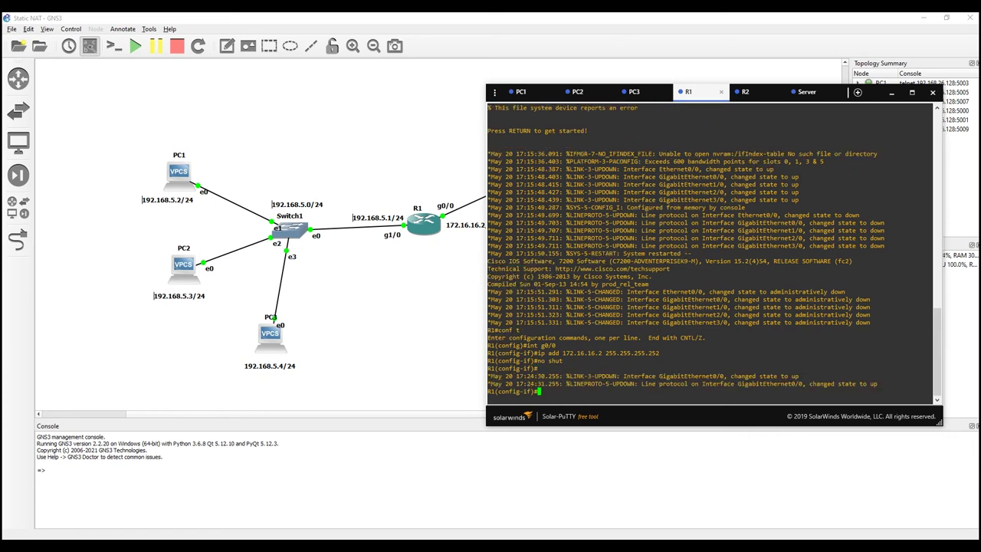
# - Configure R1's interface g1/0 with the address 192.168.5.1 255.255.255.0 and enable it
pyautogui.write('int g1/0')
pyautogui.press('Return')
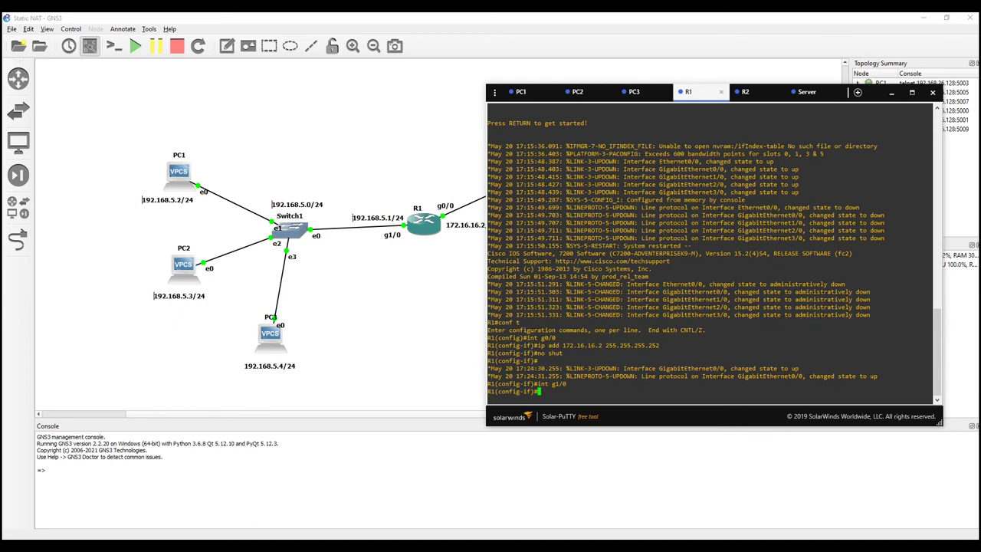
pyautogui.write('ip add 192.168.1')
pyautogui.press('BackSpace')
pyautogui.write('5.1 255.255.255.0')
pyautogui.press('Return')
pyautogui.write('no sh')
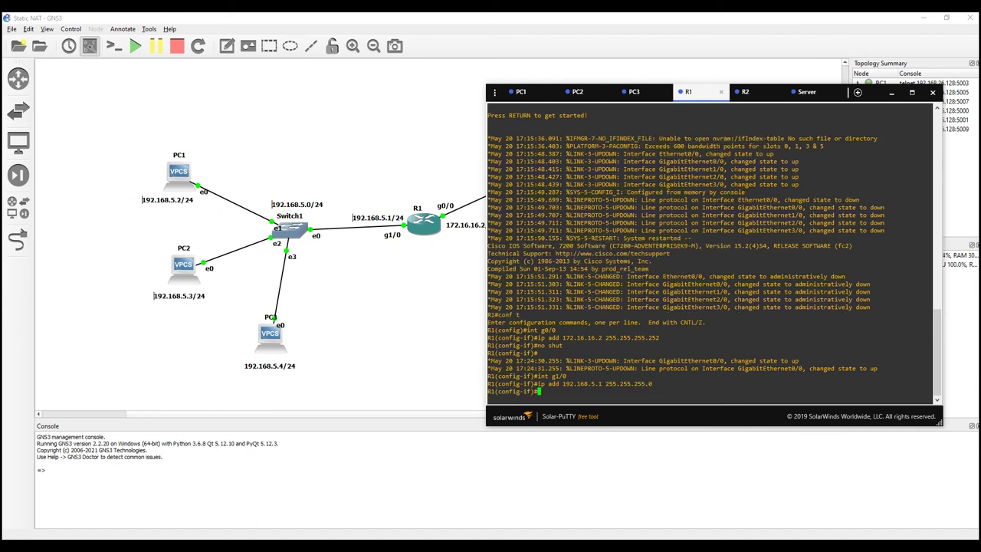
pyautogui.write('ut')
pyautogui.press('Return')
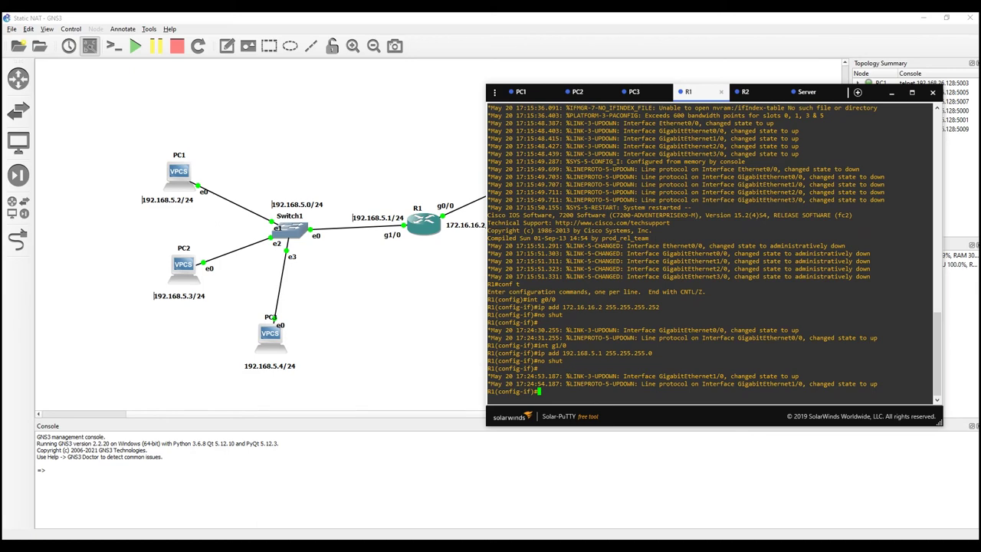
# - Clear the console window off the topology and move the Server with its address label closer to R2
pyautogui.moveTo(751, 85); pyautogui.dragTo(751, 209)
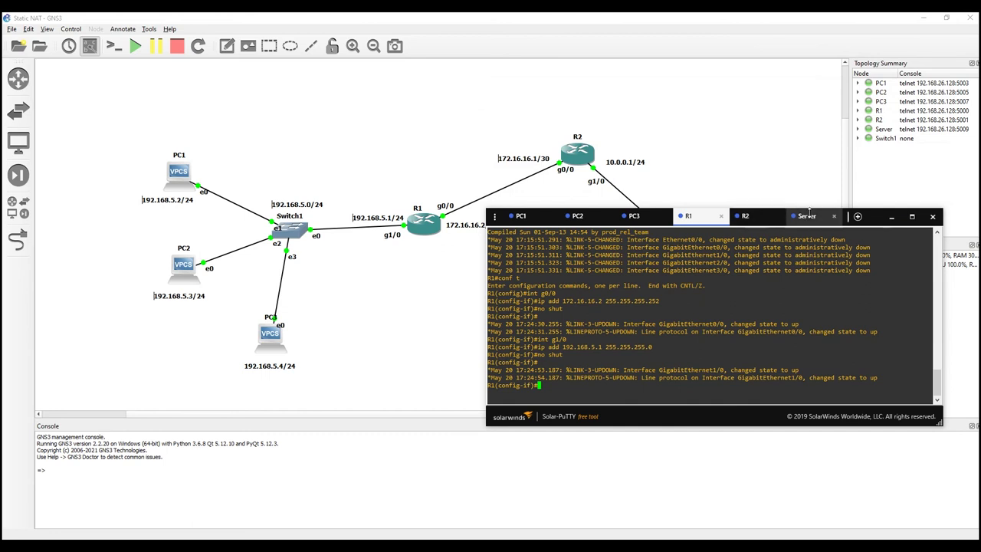
pyautogui.moveTo(880, 217); pyautogui.dragTo(694, 292)
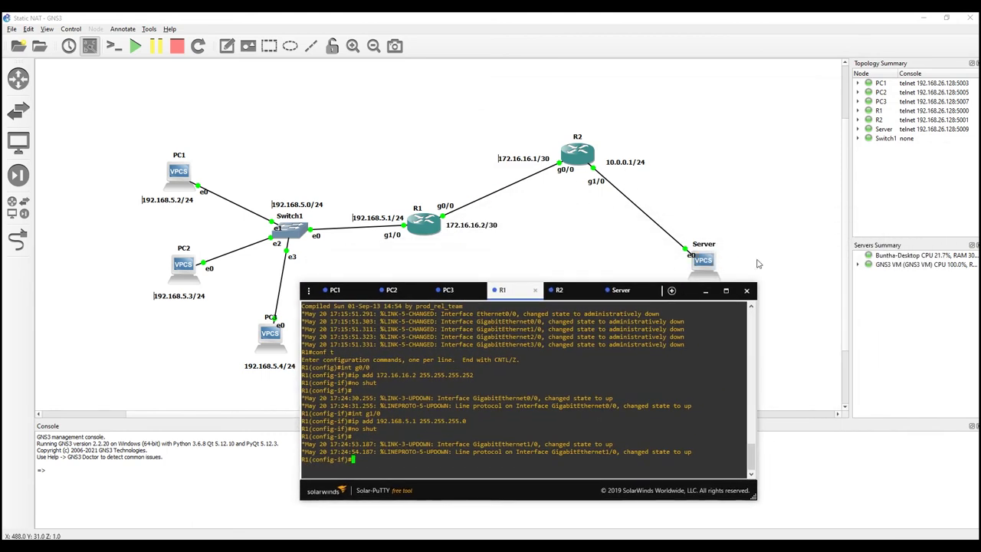
pyautogui.click(746, 290)
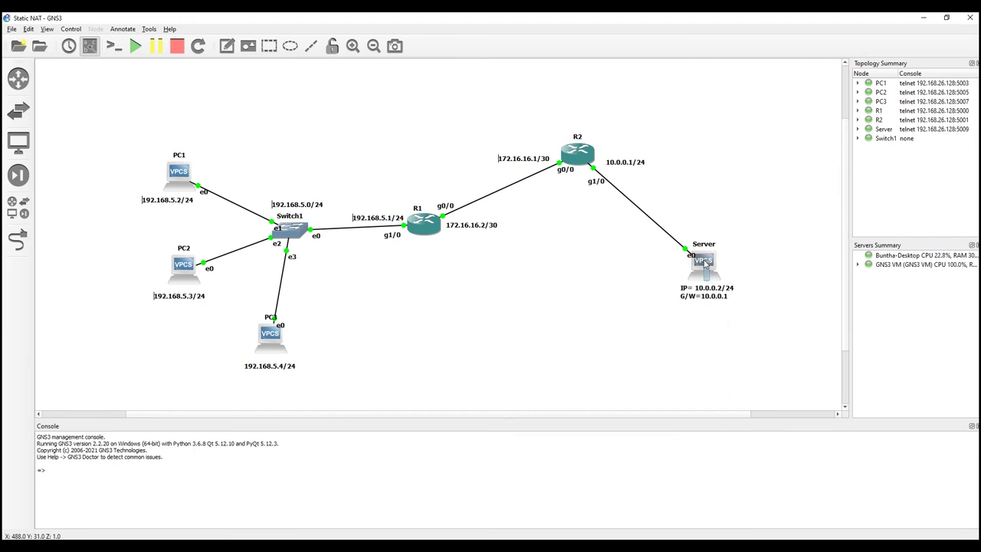
pyautogui.moveTo(755, 313); pyautogui.dragTo(680, 240)
pyautogui.moveTo(708, 277); pyautogui.dragTo(664, 221)
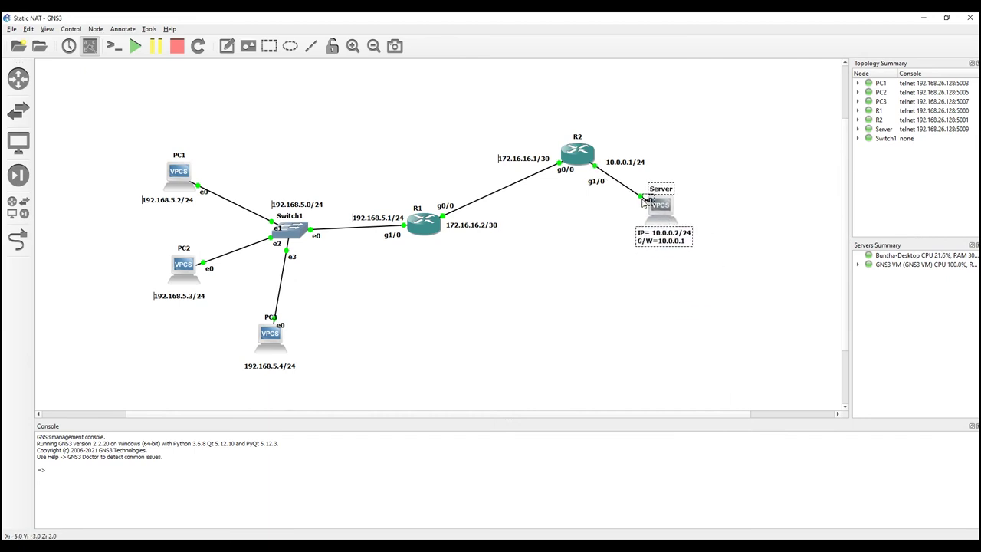
# - Add the text note "NAT from 10.0.0.2 to 200.200.0.2" above R2 in the topology
pyautogui.hotkey('alt', 'Tab')
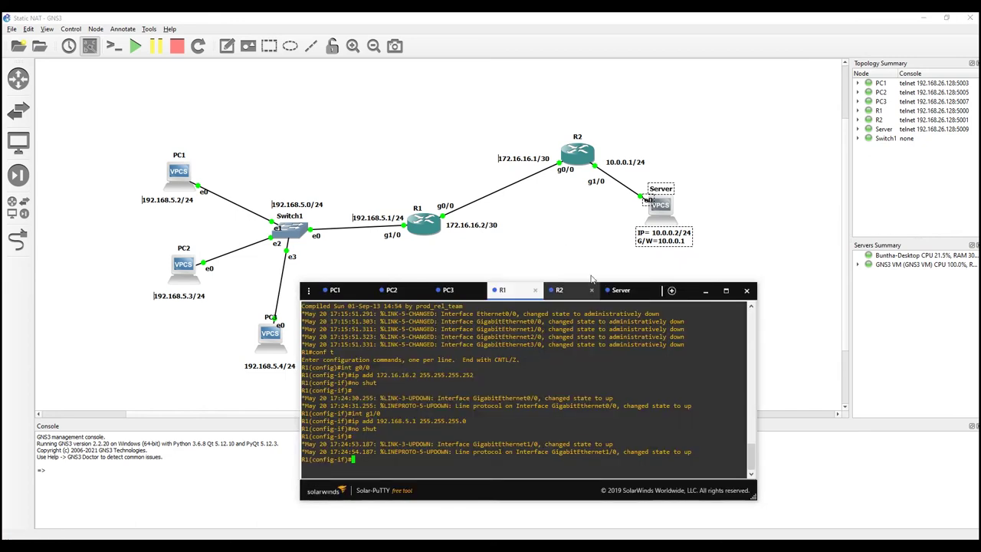
pyautogui.click(226, 46)
pyautogui.click(505, 97)
pyautogui.write('NAT=')
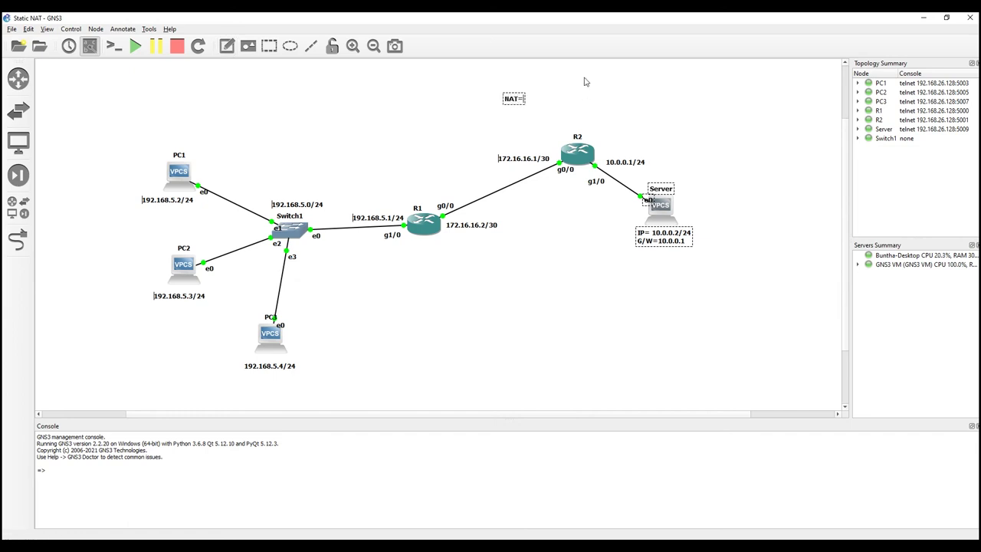
pyautogui.press('BackSpace')
pyautogui.write('from 10.0.0.2')
pyautogui.press('BackSpace')
pyautogui.write('2 to 200.200.0.2')
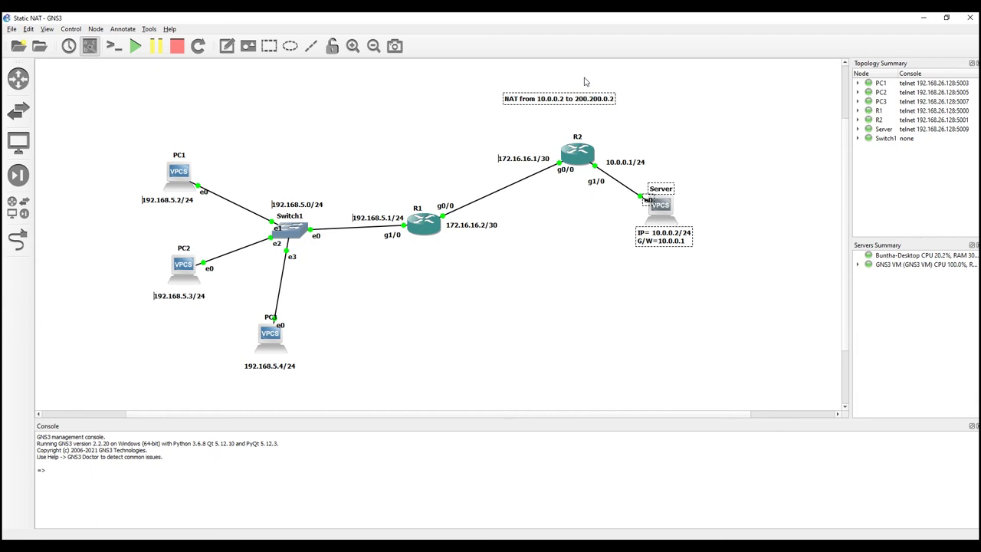
pyautogui.click(559, 215)
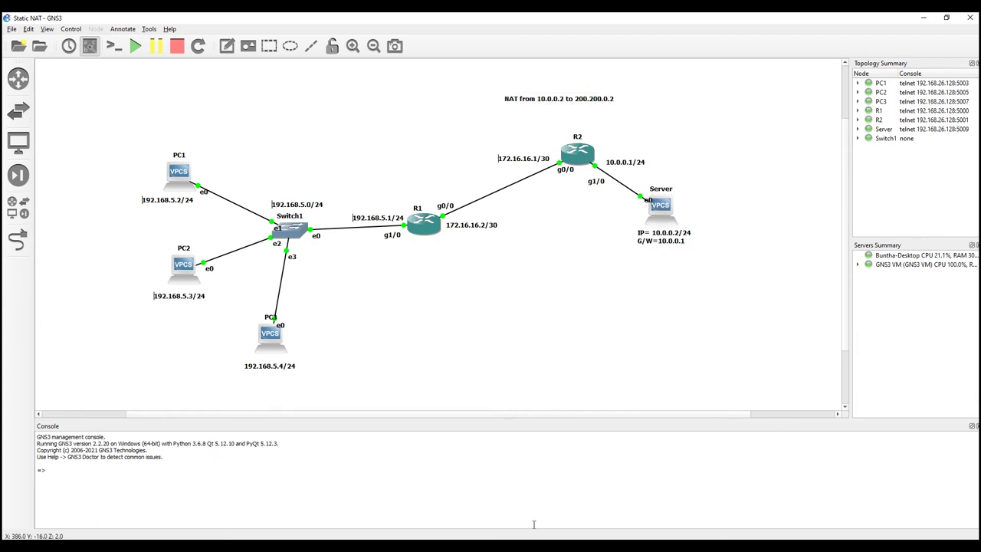
# - Return R1 to global configuration mode and add a static route to 200.200.0.0 255.255.255.0 via 172.16.16.1
pyautogui.hotkey('alt', 'Tab')
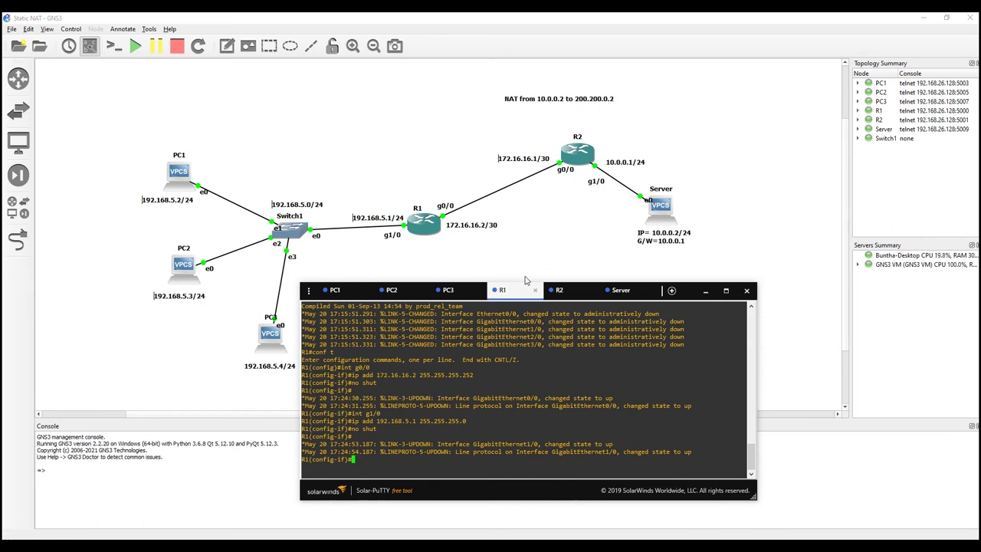
pyautogui.write('exit')
pyautogui.press('Return')
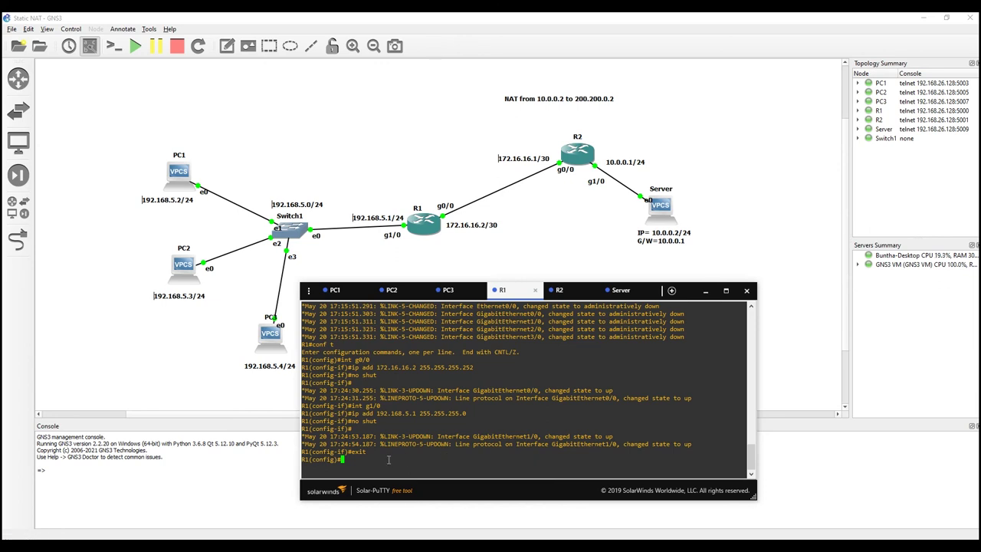
pyautogui.write('ip route 200.200.0.0 255.255.255.0 172.16')
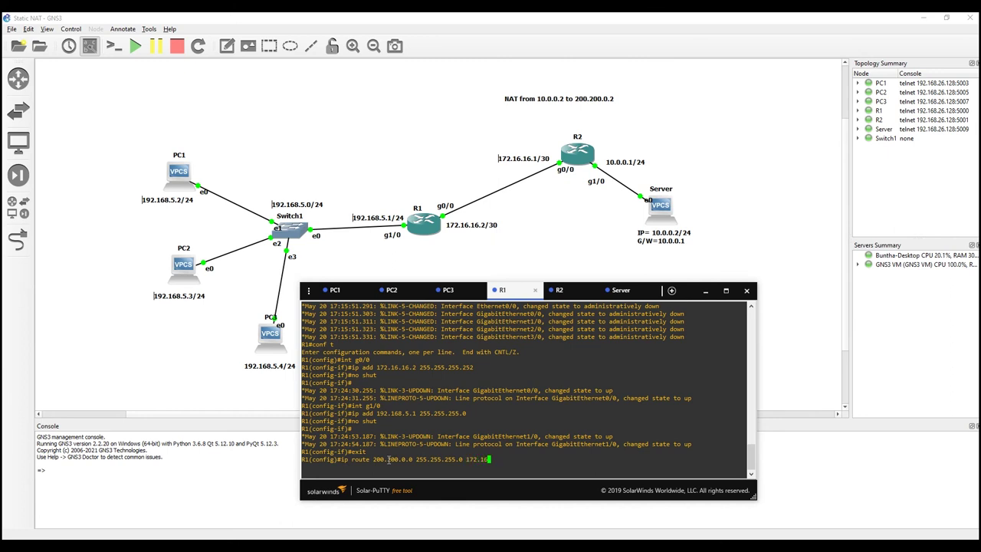
pyautogui.write('.16.1')
pyautogui.press('Return')
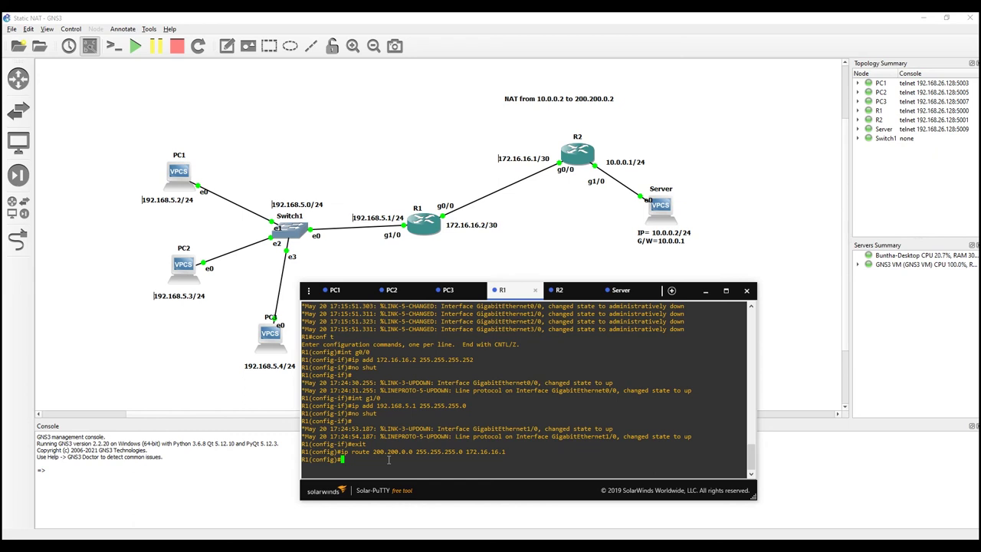
# - Check R2's console, then ping the Server's translated address 200.200.0.2 from PC1
pyautogui.click(571, 292)
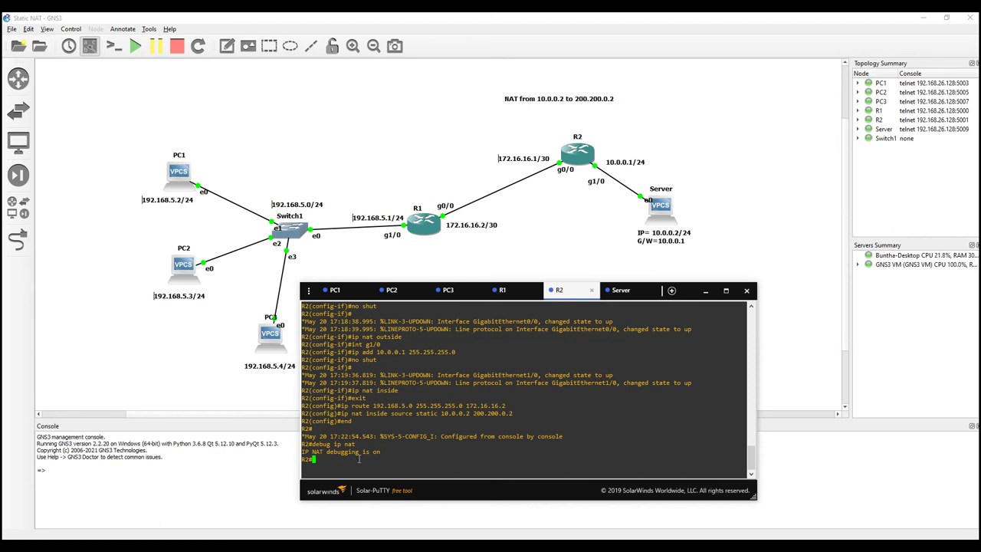
pyautogui.click(345, 296)
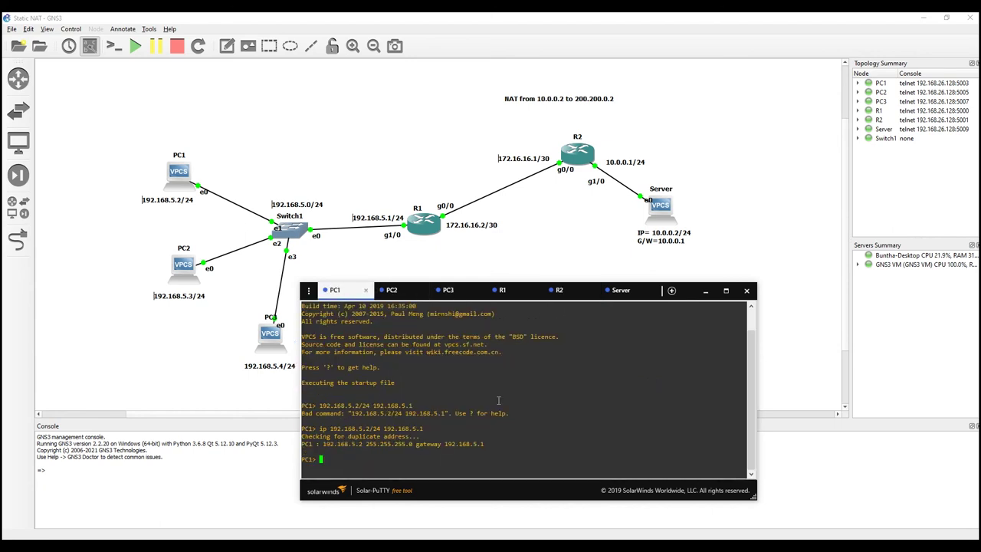
pyautogui.write('ping 200.200.0.2')
pyautogui.press('Return')
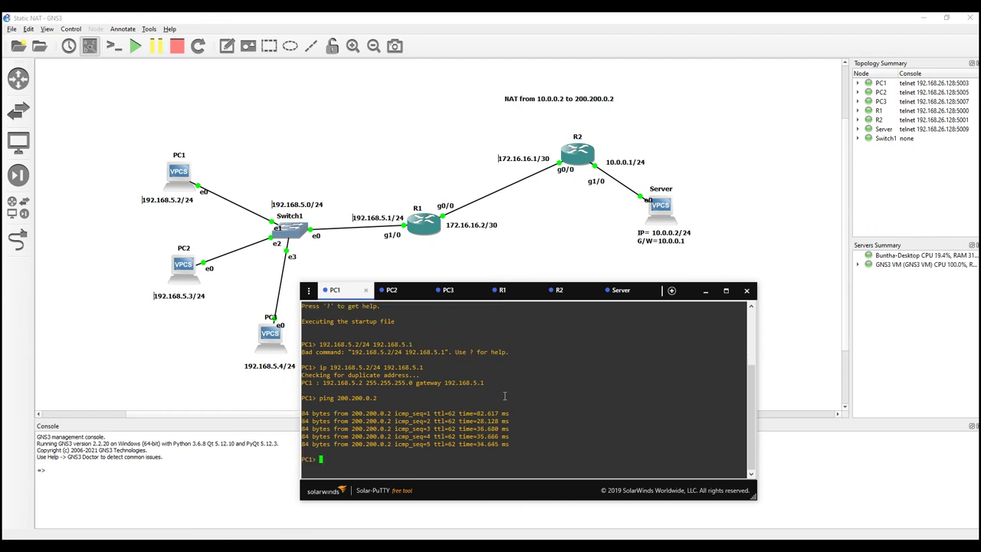
# - Examine the source, destination and translated address of PC1's first ping request in R2's NAT debug output
pyautogui.click(559, 290)
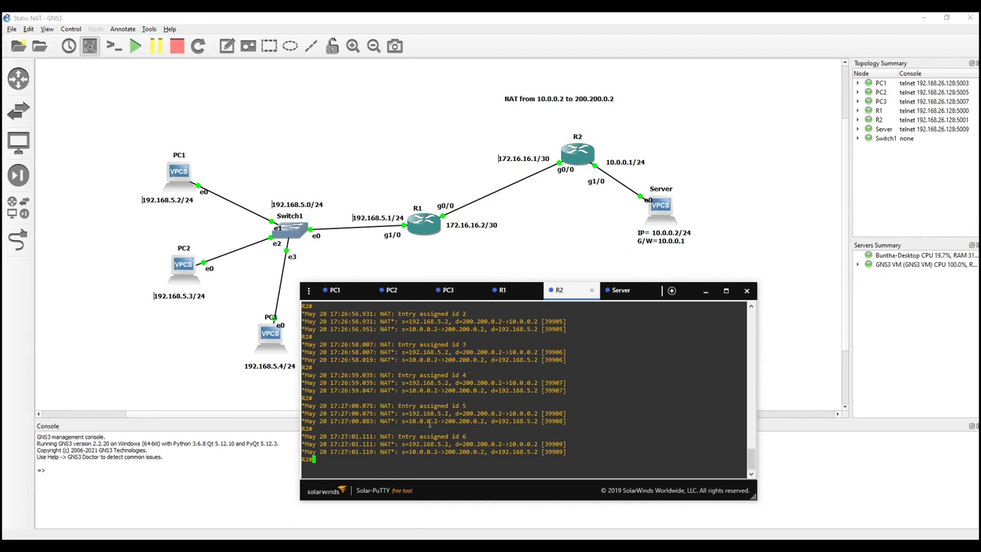
pyautogui.scroll(5, 437, 415)
pyautogui.scroll(-2, 439, 412)
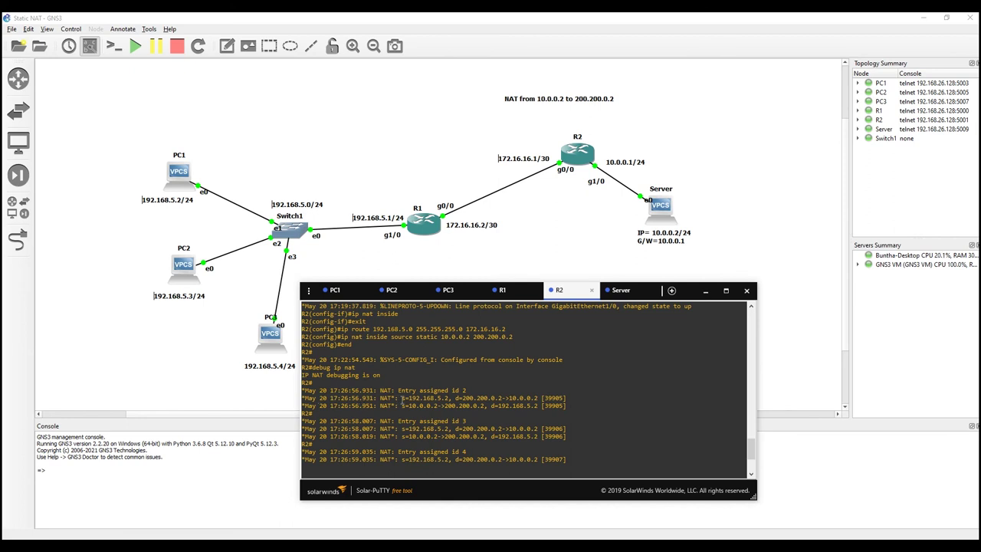
pyautogui.moveTo(407, 399); pyautogui.dragTo(452, 398)
pyautogui.moveTo(462, 399); pyautogui.dragTo(500, 399)
pyautogui.moveTo(506, 399); pyautogui.dragTo(539, 399)
# - Compare PC1's ping output with the source translation and destination of the first reply in R2's NAT debug output
pyautogui.click(341, 295)
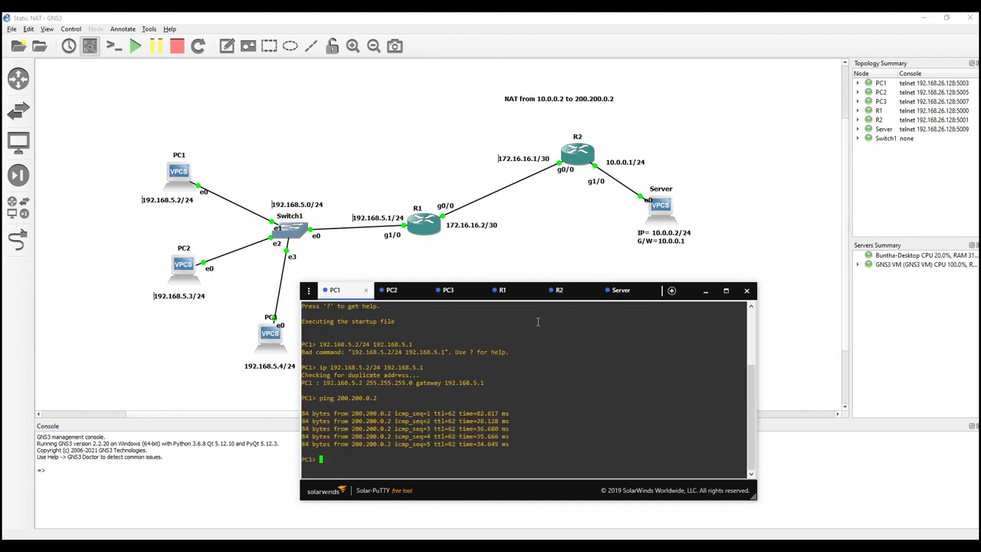
pyautogui.click(562, 295)
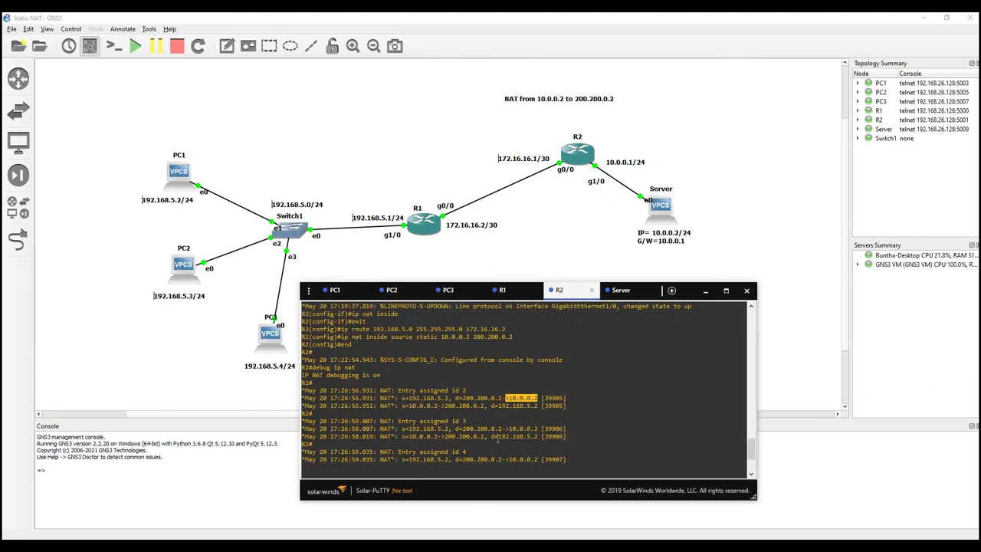
pyautogui.moveTo(409, 405); pyautogui.dragTo(473, 406)
pyautogui.click(449, 406)
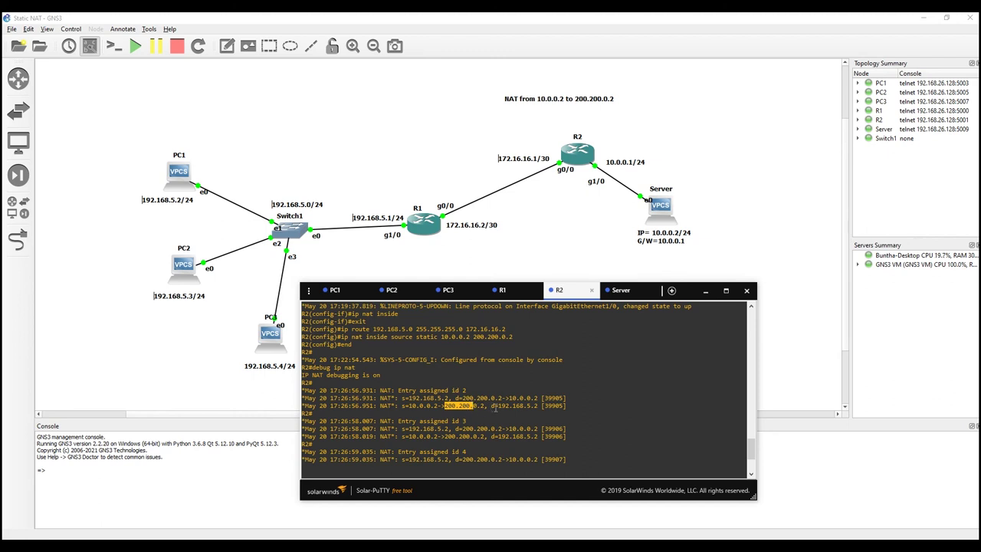
pyautogui.moveTo(501, 407); pyautogui.dragTo(539, 407)
# - Review PC1's ping replies and the rest of R2's NAT debug log, then minimize the console window
pyautogui.click(335, 290)
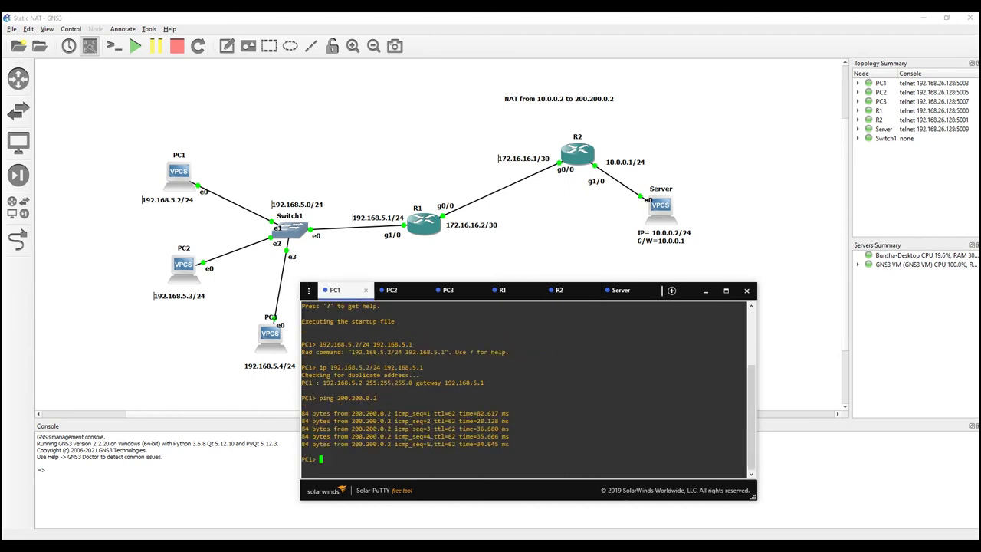
pyautogui.click(559, 291)
pyautogui.scroll(3, 482, 412)
pyautogui.scroll(5, 481, 424)
pyautogui.scroll(-10, 483, 422)
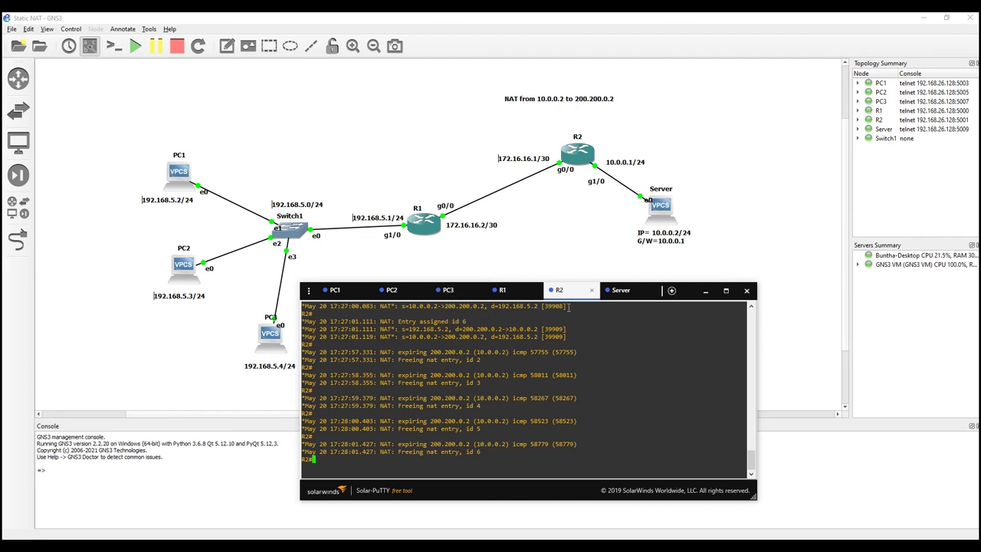
pyautogui.click(706, 292)
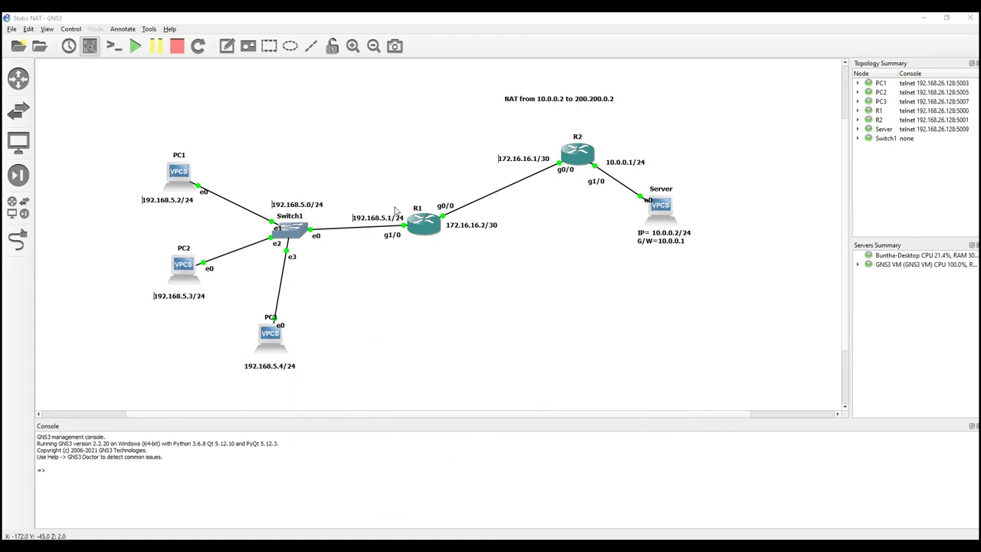